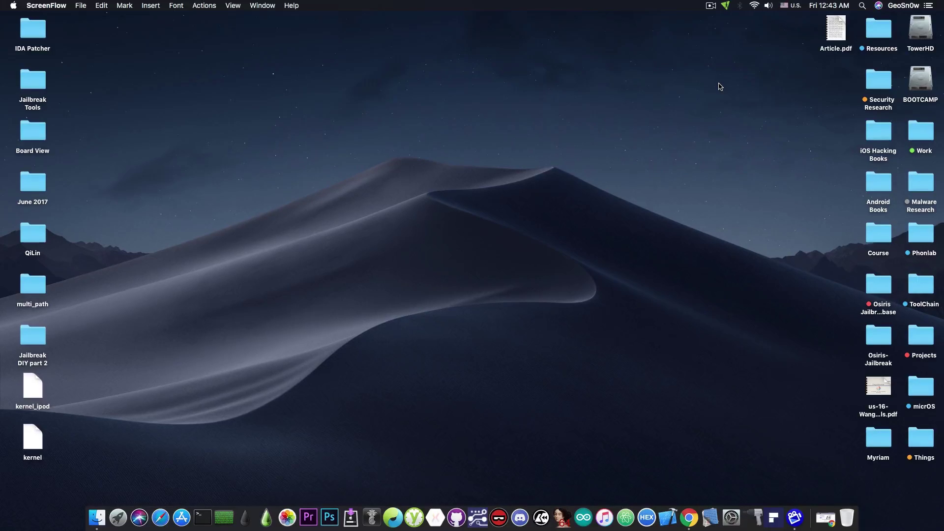
Step: Restore the minimized Chrome window showing the PDFelement Express for Mac page
left_click(826, 518)
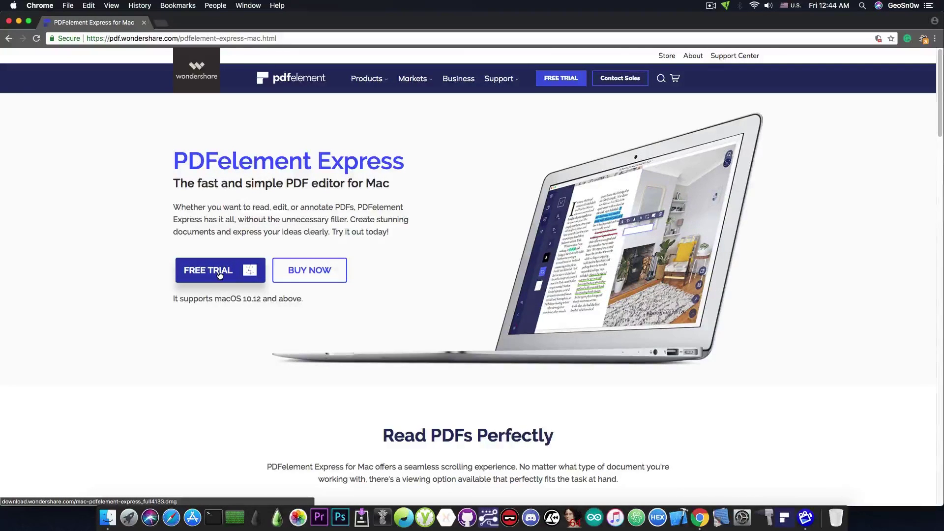
Step: Minimize the Chrome window with the PDFelement Express product page to the Dock
left_click(19, 20)
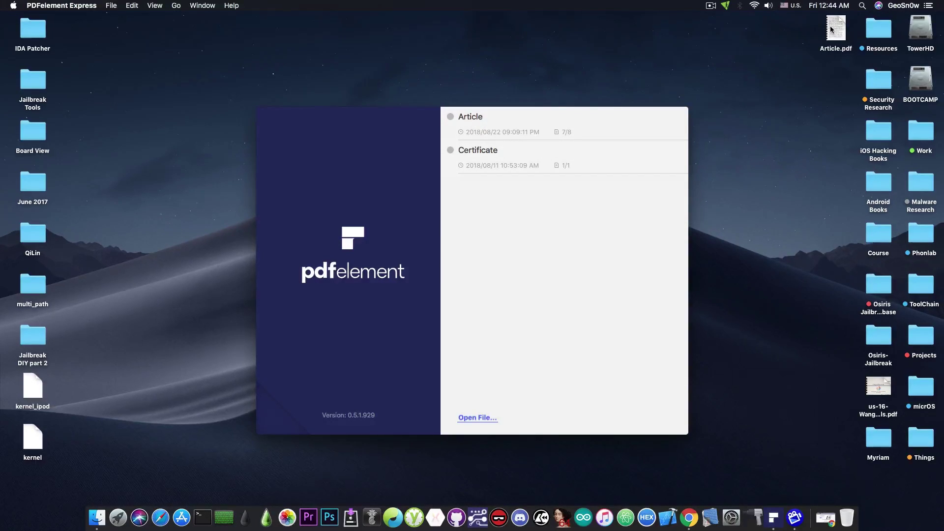
Step: Open Article.pdf from the desktop in the default PDF viewer
double_click(831, 29)
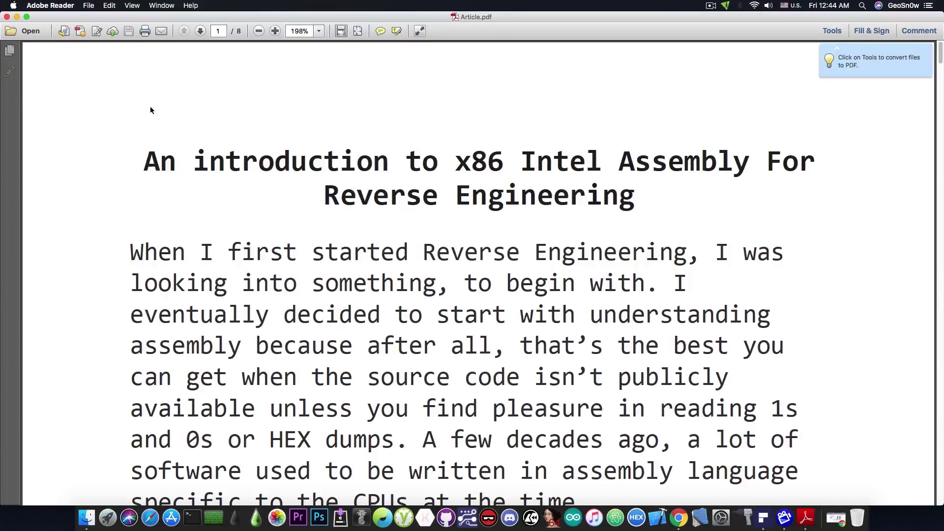
left_click(6, 17)
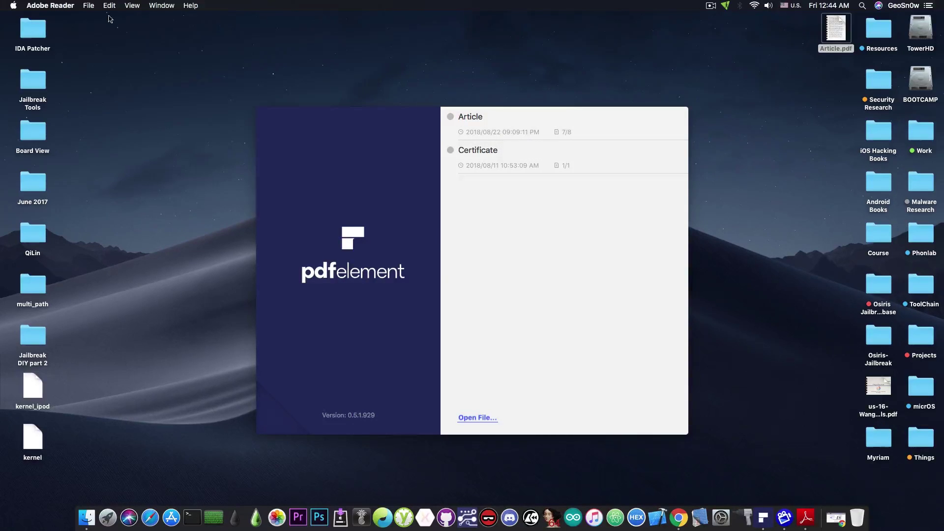
Step: Open Article.pdf in PDFelement Express, maximize the window, and return to page 1
left_click(89, 7)
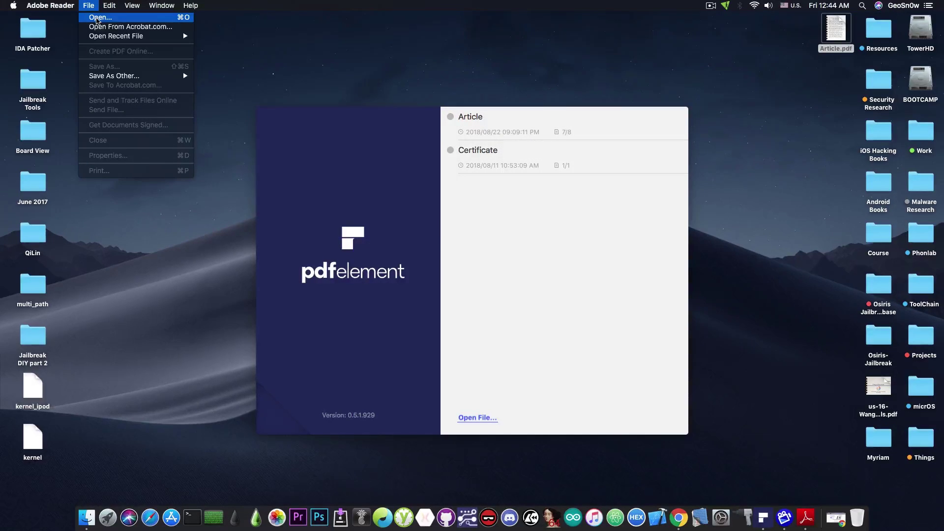
left_click_drag(836, 29, 497, 214)
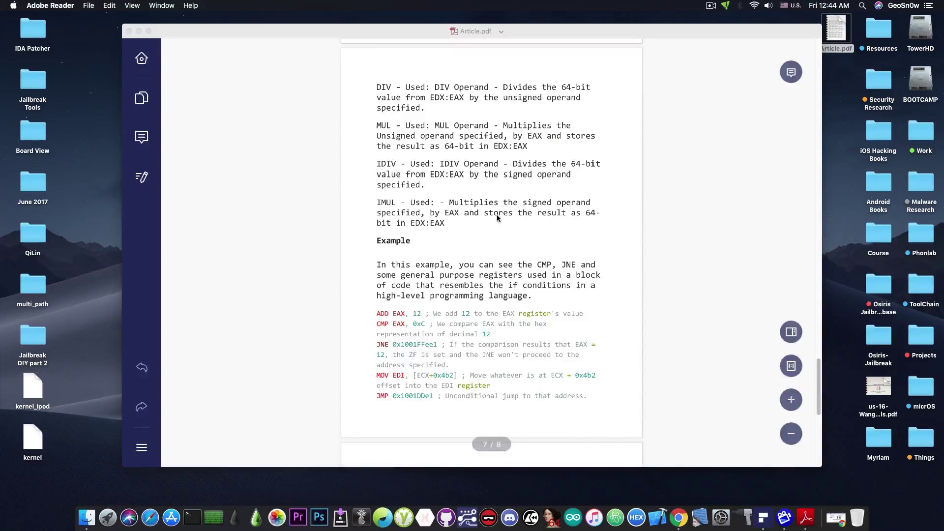
double_click(361, 30)
scroll(269, 120, "up", 5)
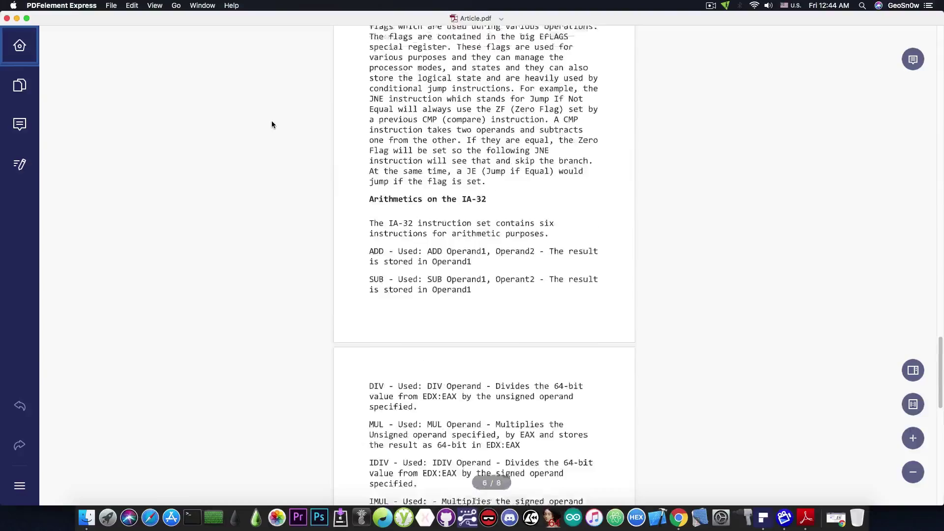
scroll(272, 125, "up", 10)
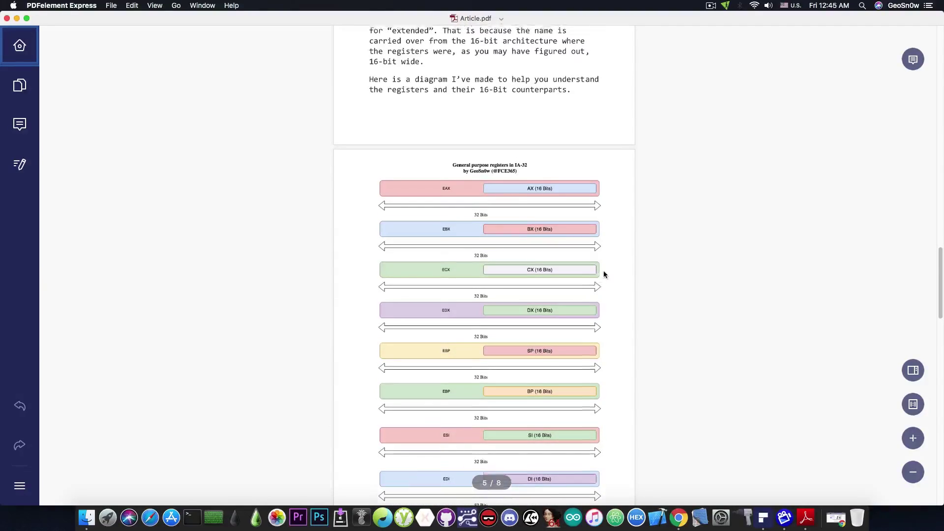
scroll(603, 271, "up", 20)
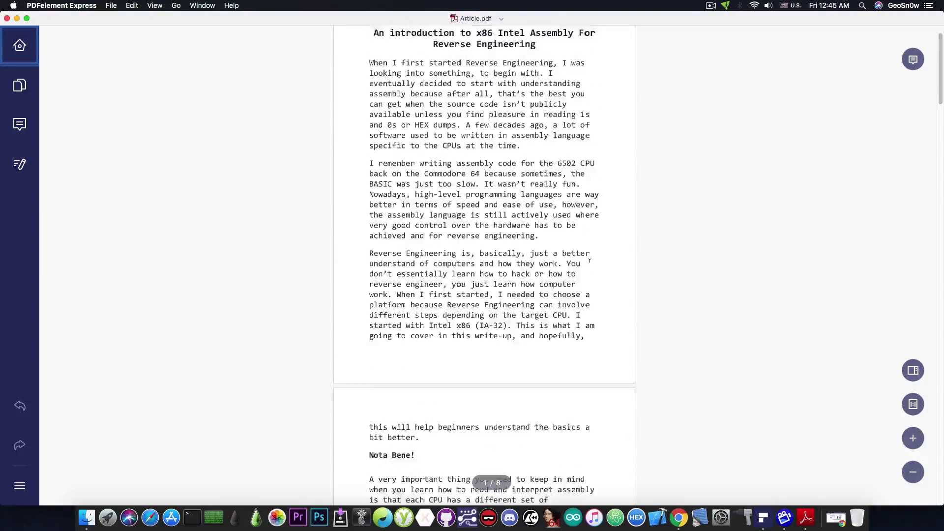
scroll(589, 260, "up", 2)
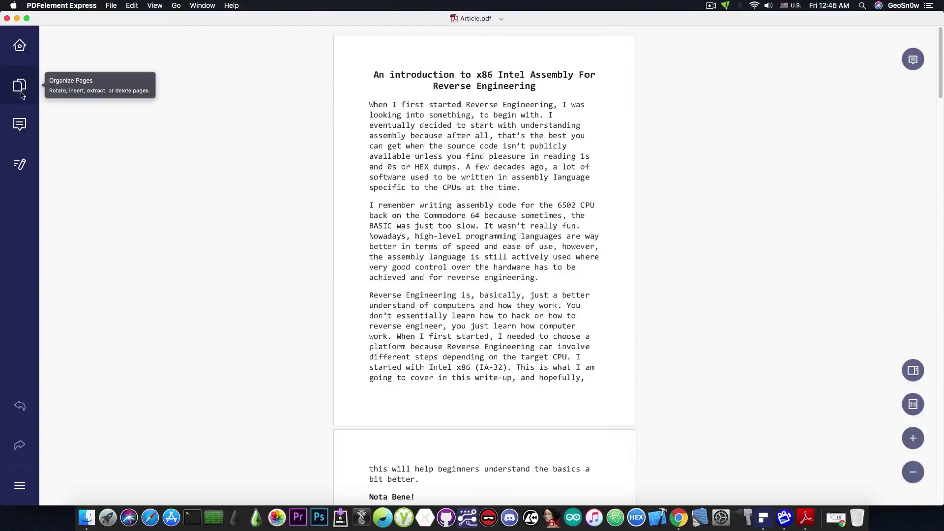
Step: Select the Highlight comment tool, then bring up the Edit PDF tools
left_click(25, 124)
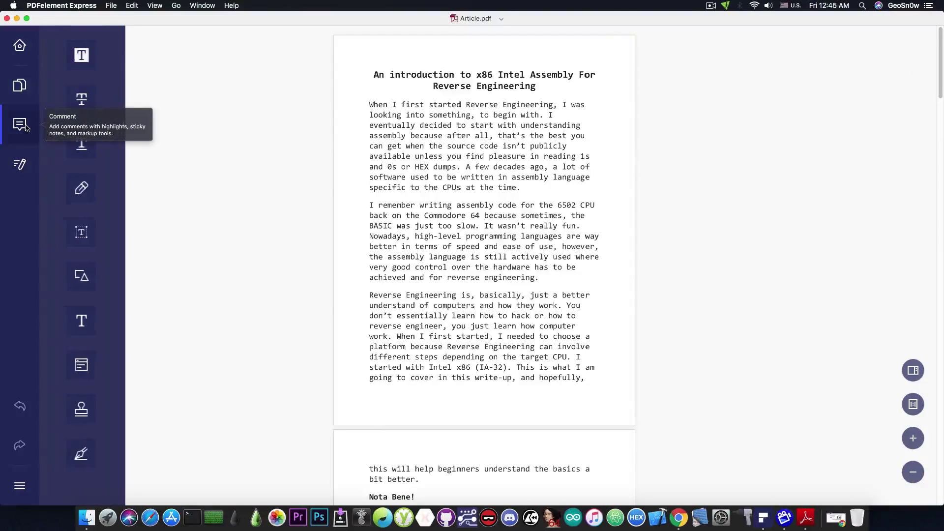
left_click(85, 59)
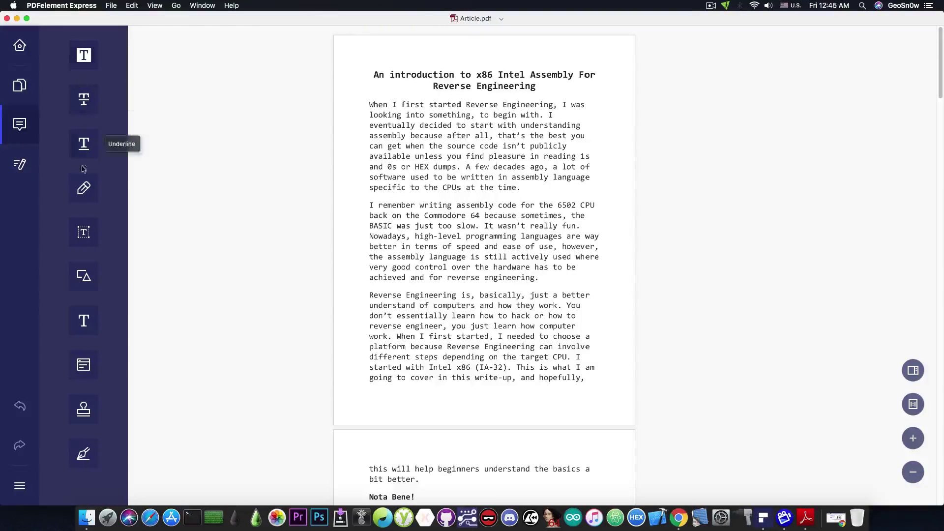
left_click(20, 167)
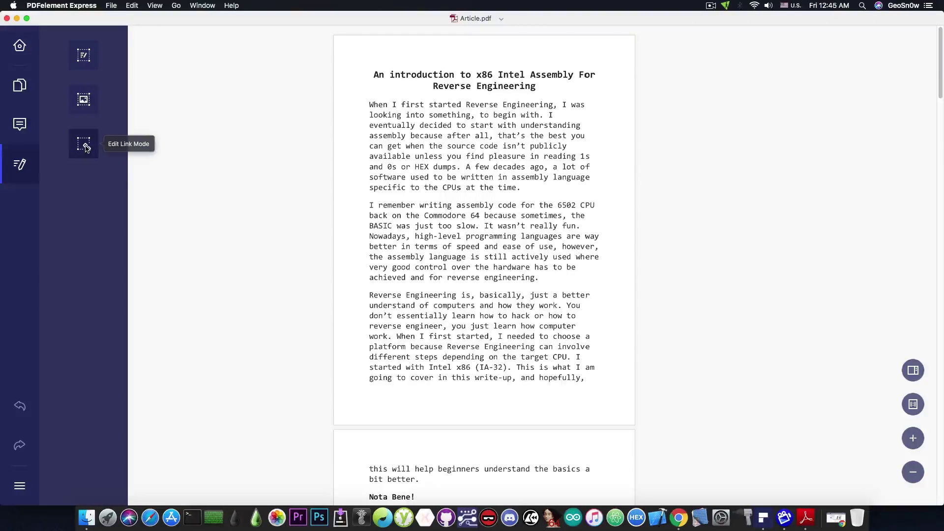
Step: Append a short '... was here.' sign-off sentence to the opening paragraph and bold 'eventually'
left_click(85, 56)
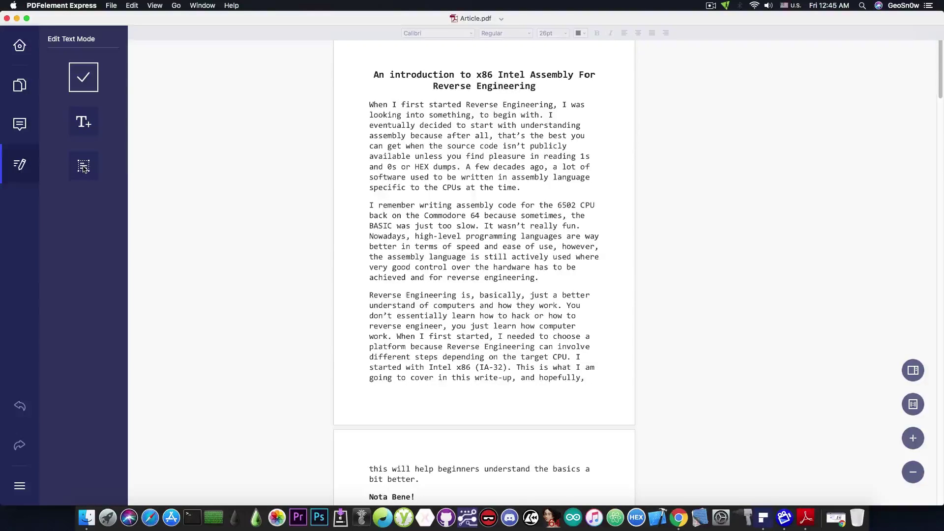
left_click(412, 125)
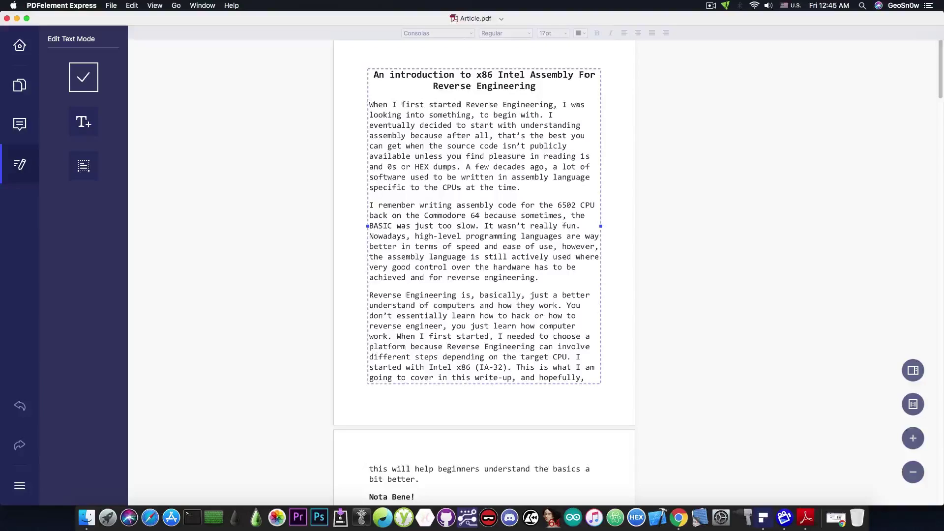
type("GeoSn0w")
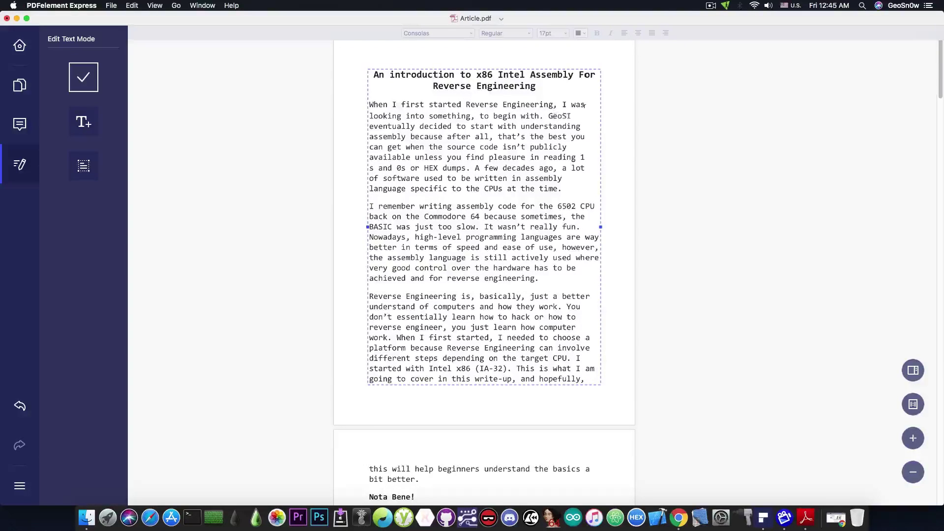
type(" was here. I eventually decided to start with")
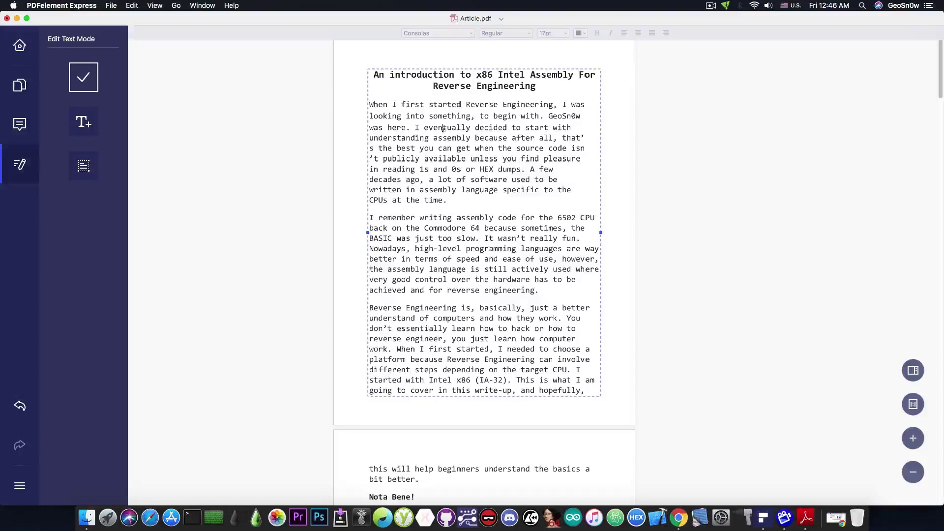
left_click_drag(425, 127, 471, 128)
left_click(597, 33)
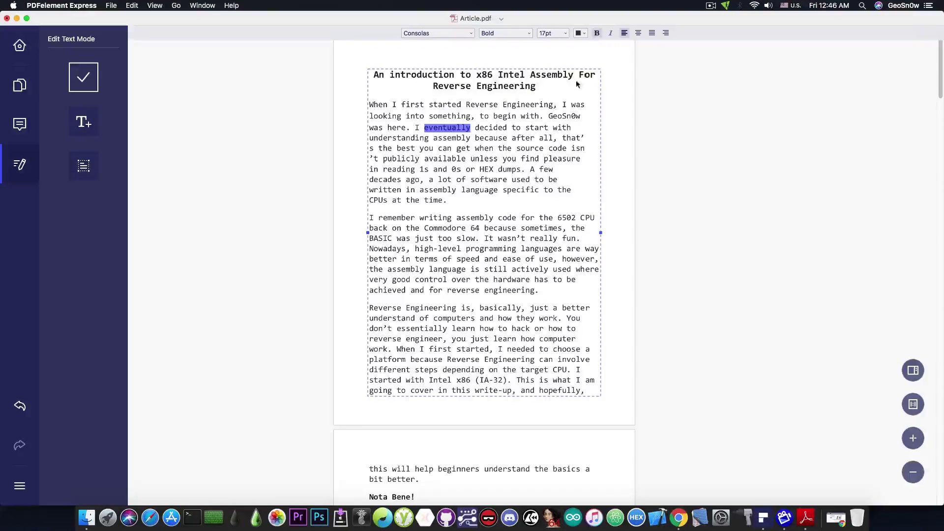
left_click(522, 158)
Step: Give the article title a different font and leave text editing mode
scroll(517, 157, "down", 3)
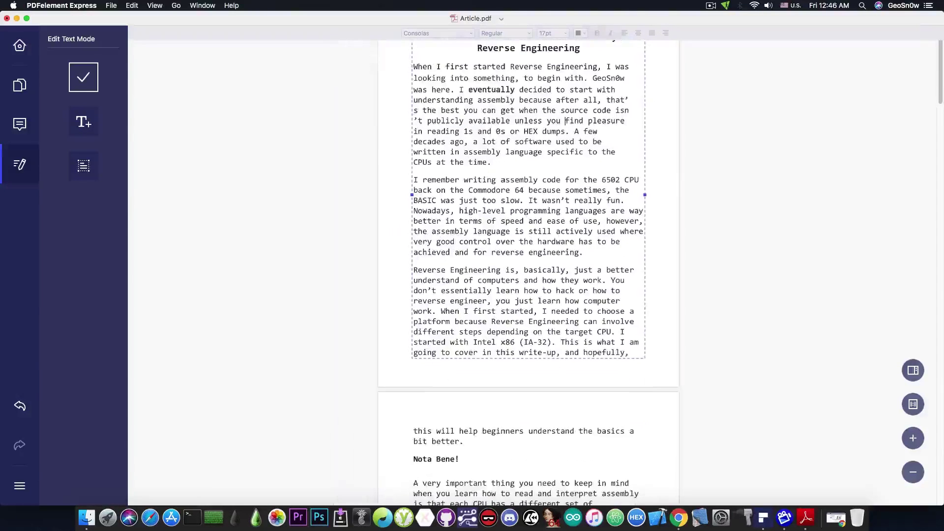
scroll(468, 190, "up", 3)
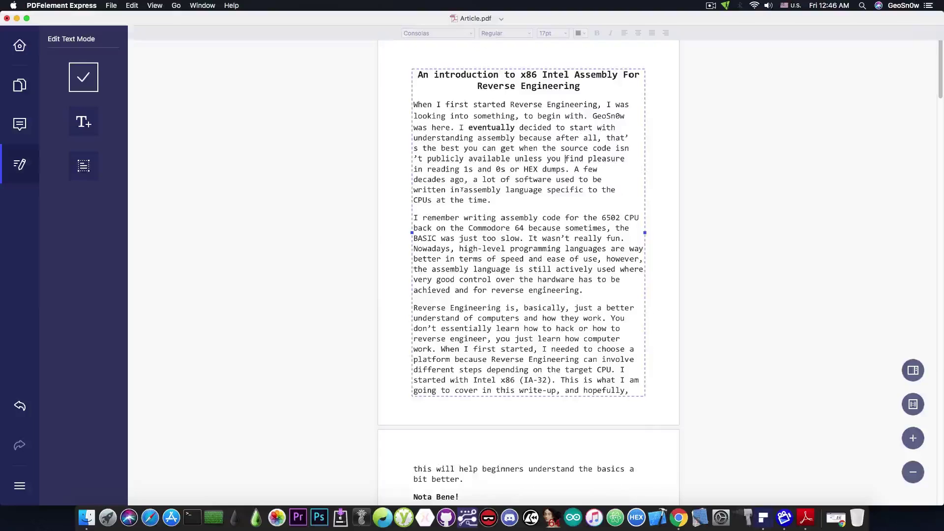
left_click_drag(584, 87, 417, 75)
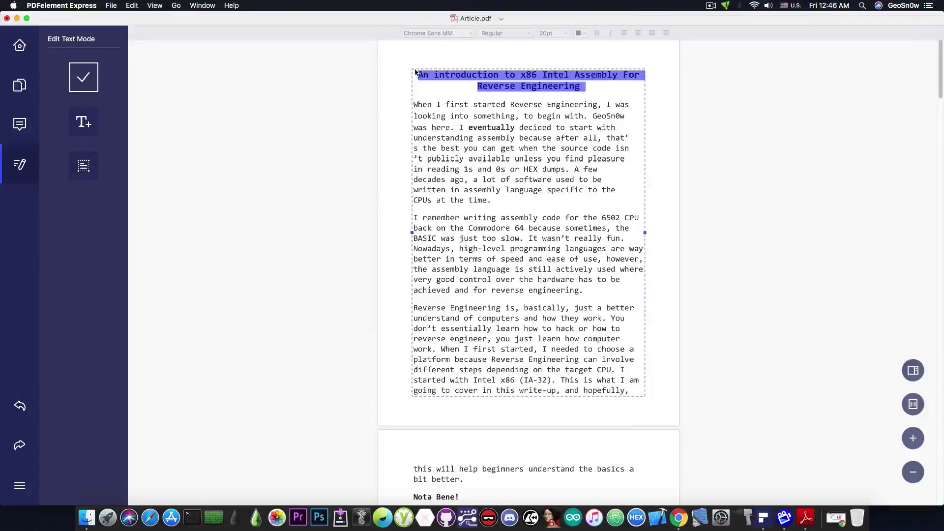
left_click(471, 33)
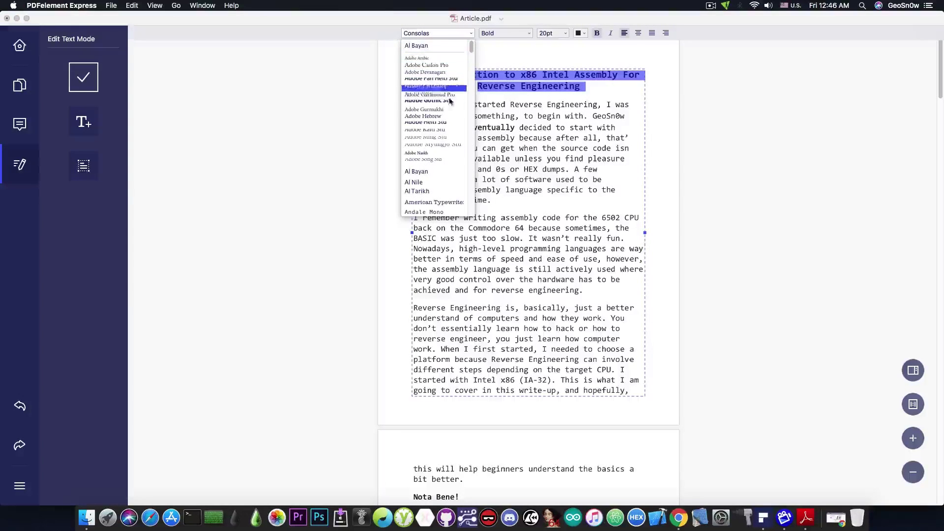
left_click(431, 191)
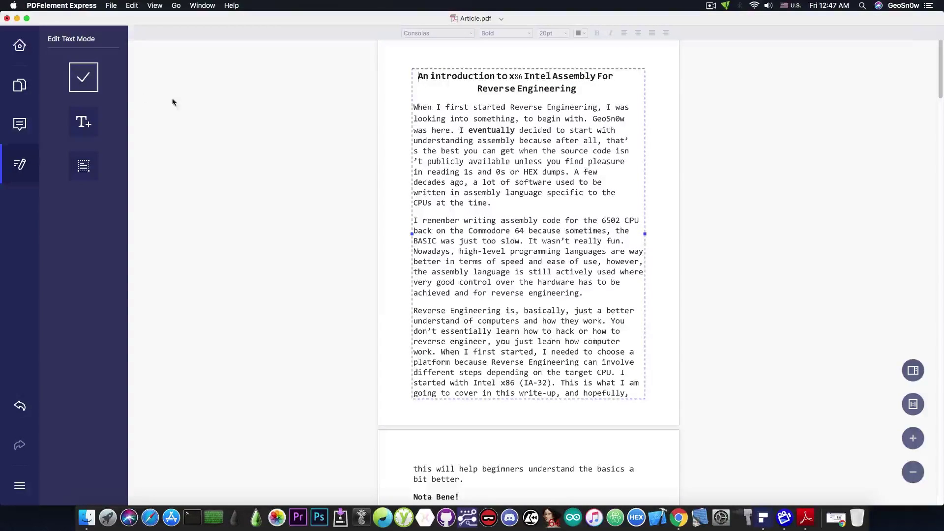
left_click(97, 82)
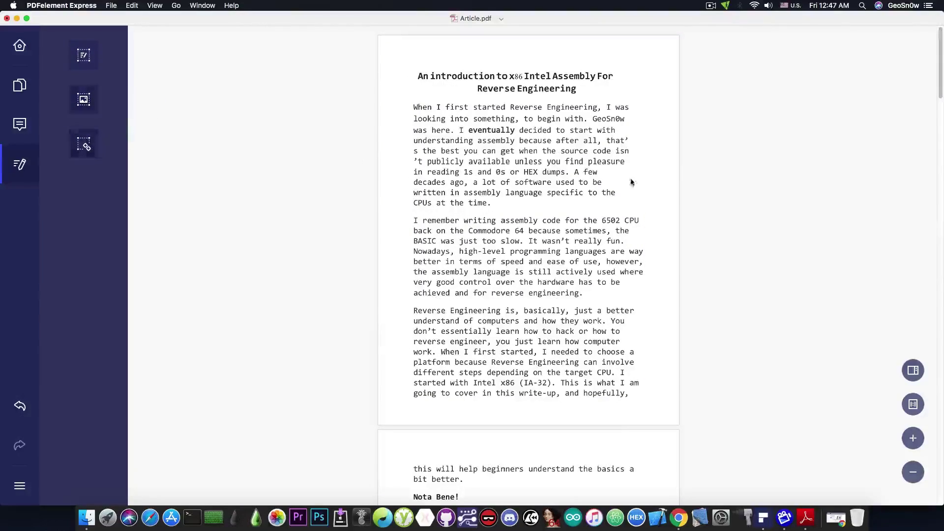
Step: Shrink the general purpose registers diagram slightly from its top-right corner in image editing mode
scroll(616, 221, "down", 5)
scroll(617, 221, "down", 20)
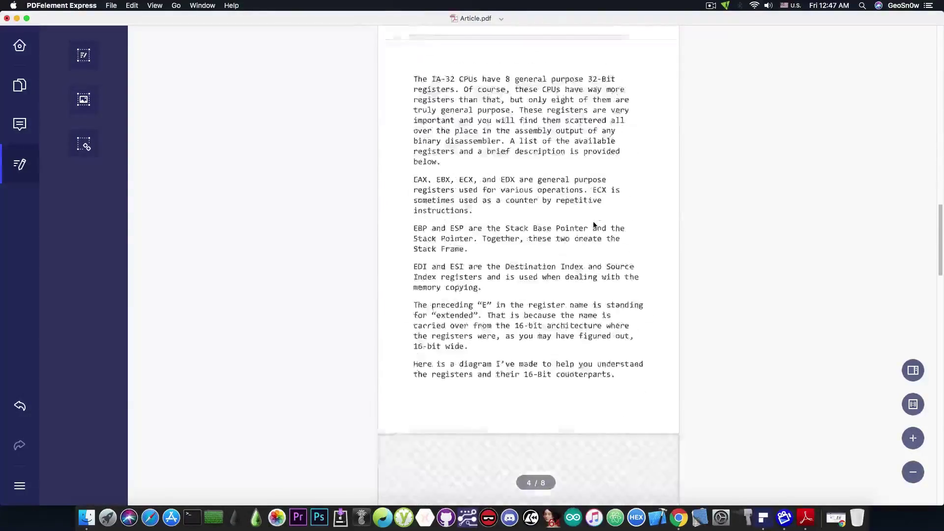
scroll(593, 225, "up", 4)
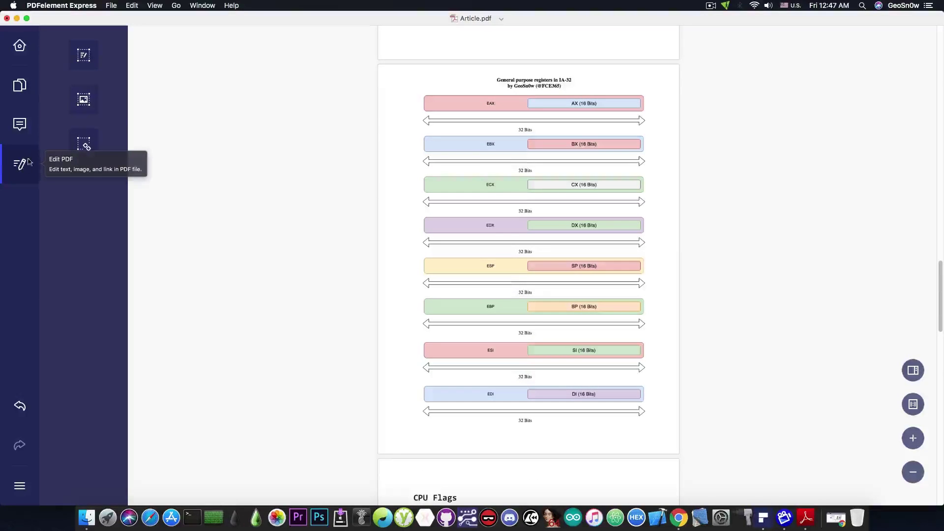
left_click(82, 103)
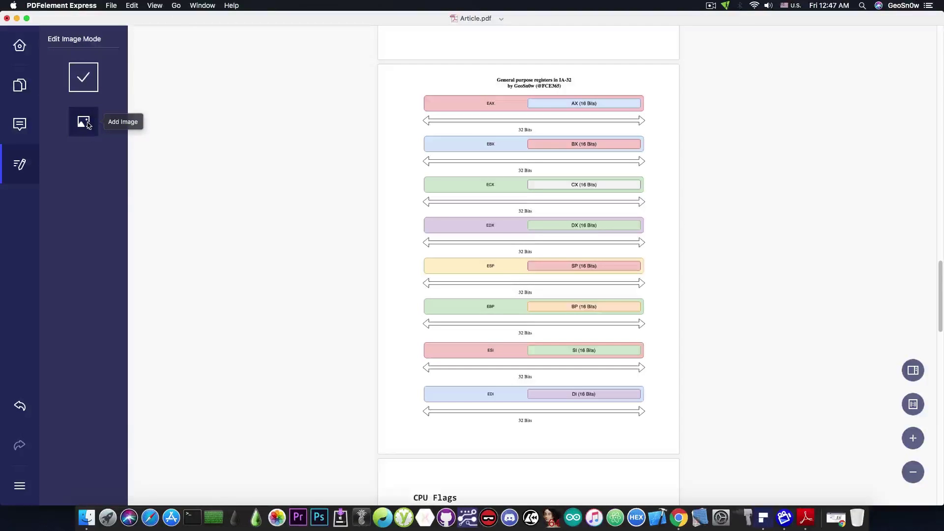
left_click(609, 112)
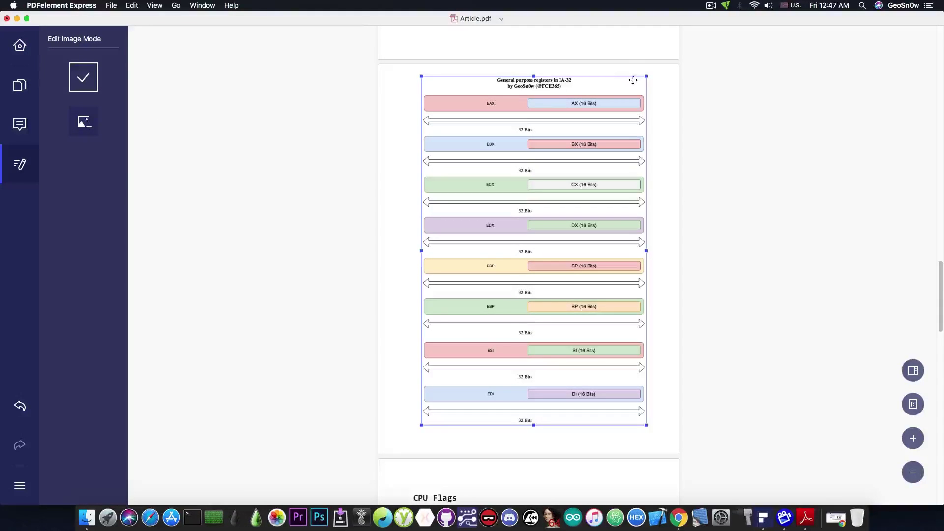
mouse_move(646, 76)
left_mouse_down()
mouse_move(573, 142)
mouse_move(489, 252)
mouse_move(624, 95)
mouse_move(649, 81)
left_mouse_up()
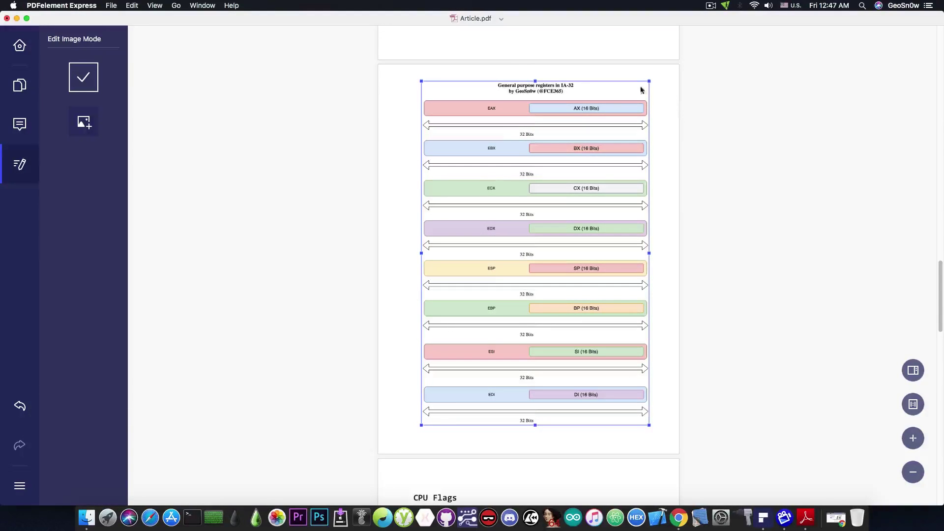
left_click_drag(649, 81, 645, 87)
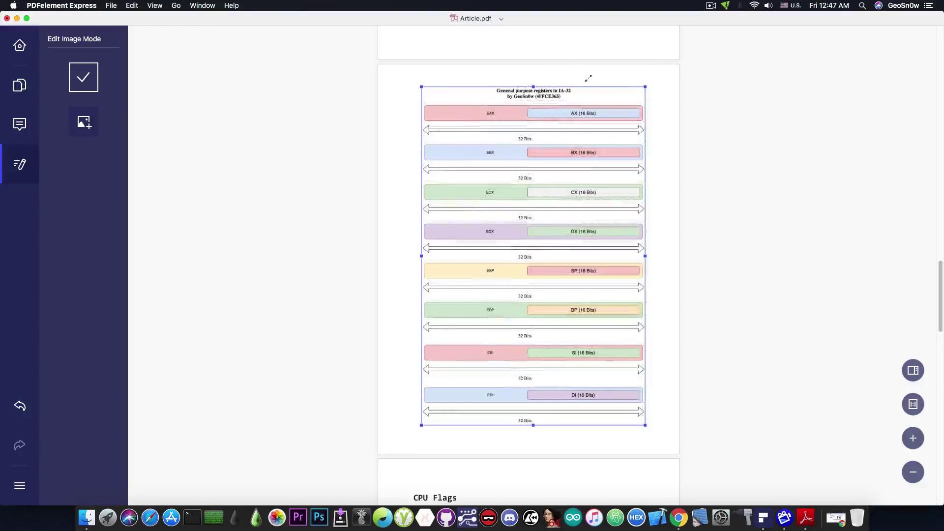
left_click(83, 79)
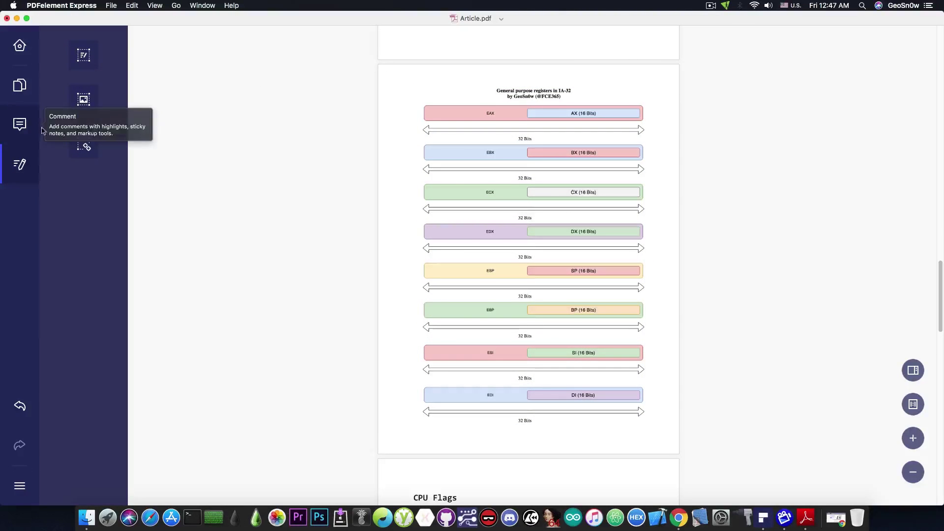
scroll(635, 211, "down", 5)
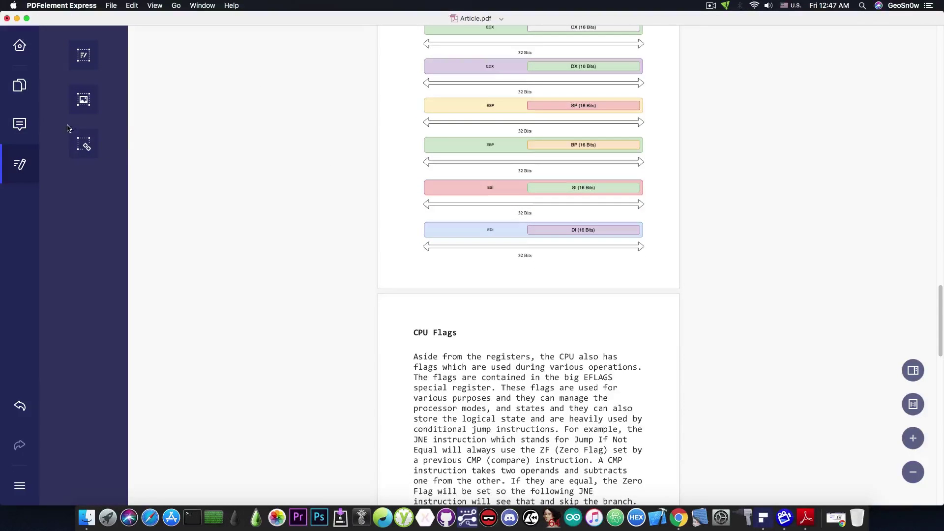
left_click(84, 147)
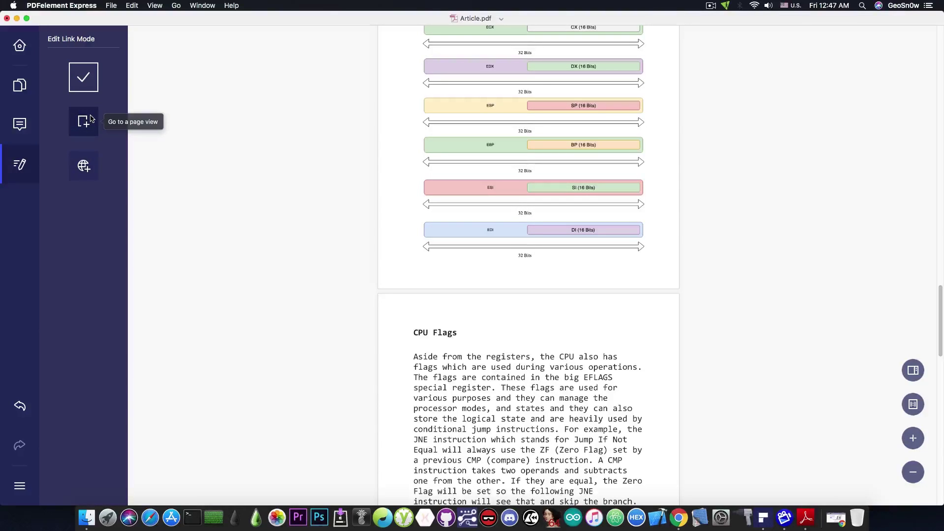
left_click(89, 168)
scroll(517, 276, "down", 10)
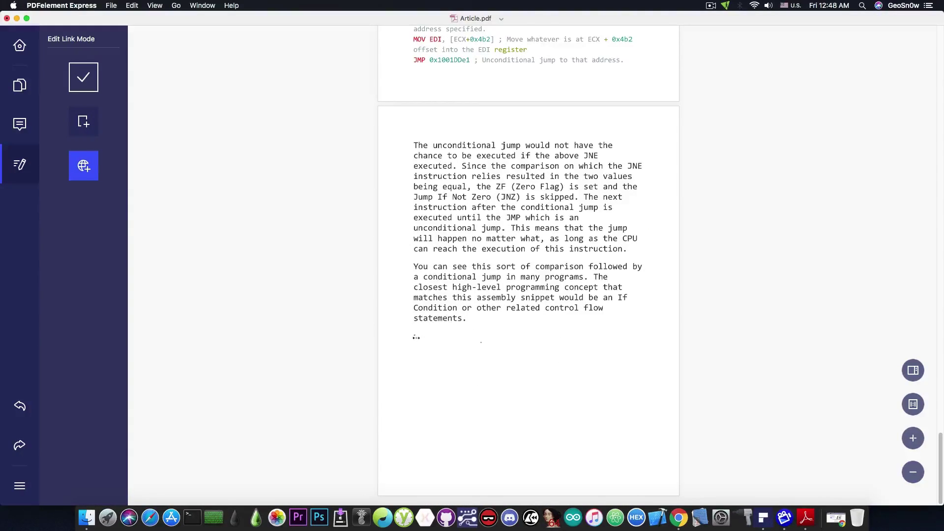
left_click_drag(415, 338, 500, 359)
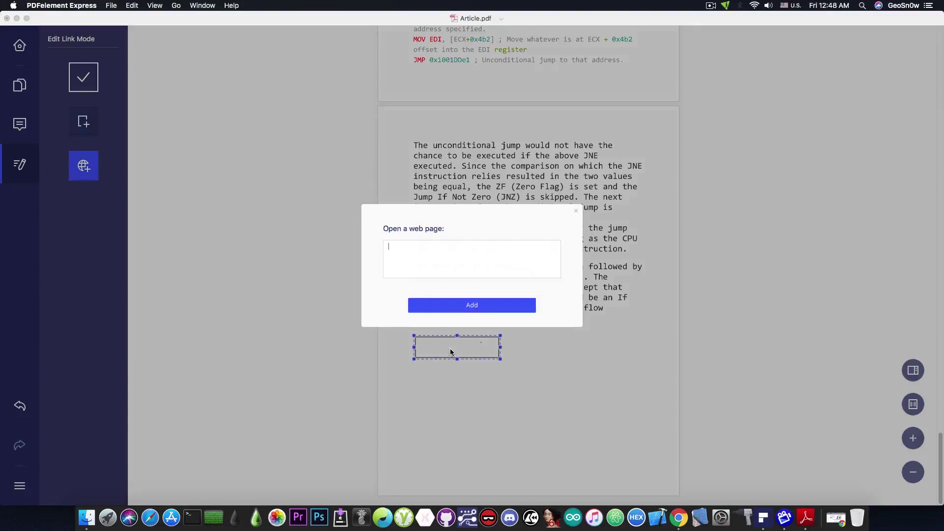
left_click(416, 260)
type("www.google.com")
left_click(448, 304)
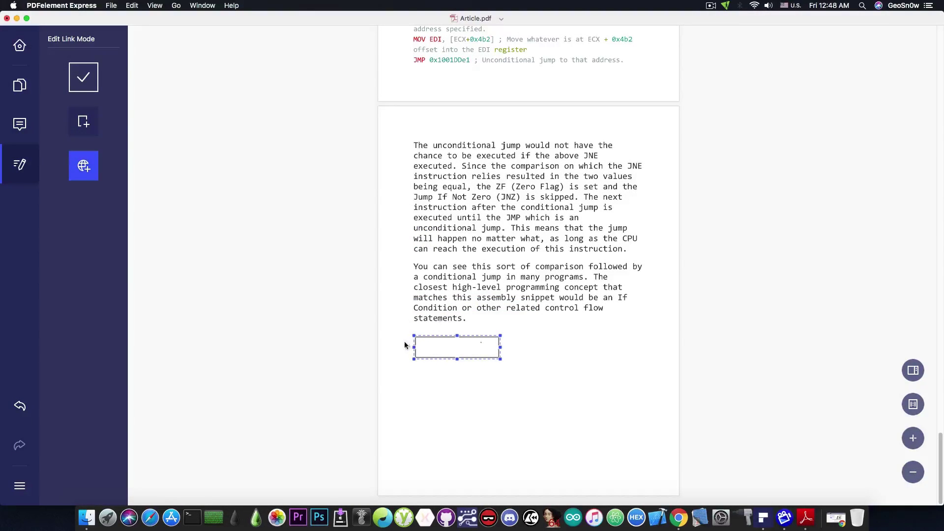
Step: Circle the first paragraph with the red pencil and scribble a squiggle above the title
left_click(19, 164)
left_click(21, 127)
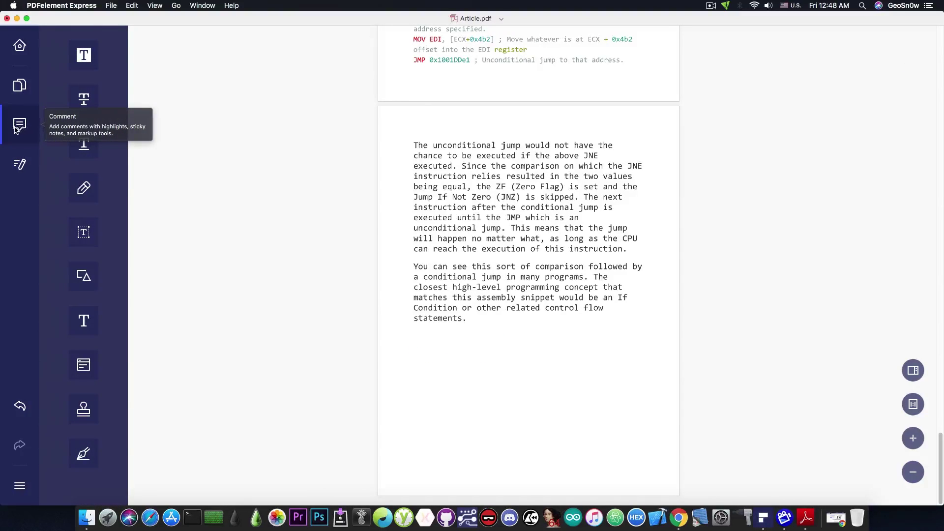
scroll(402, 194, "up", 15)
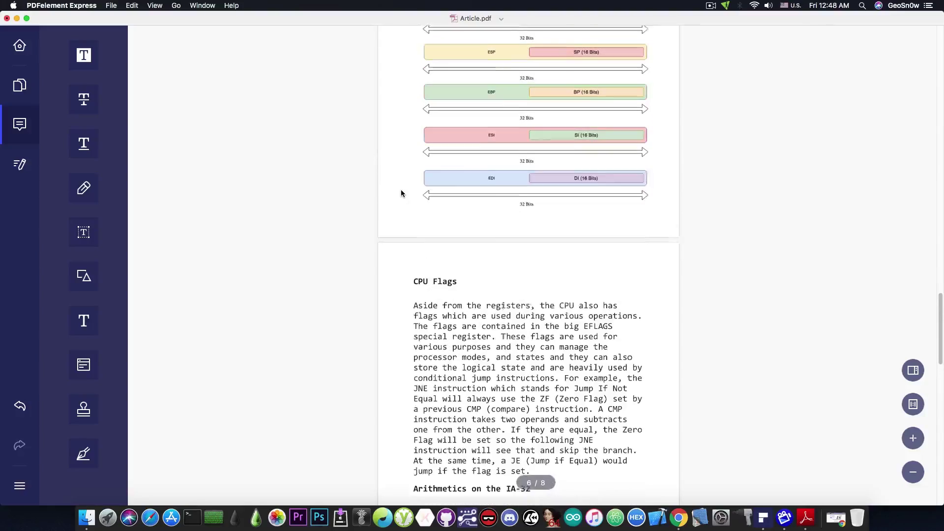
scroll(401, 193, "up", 20)
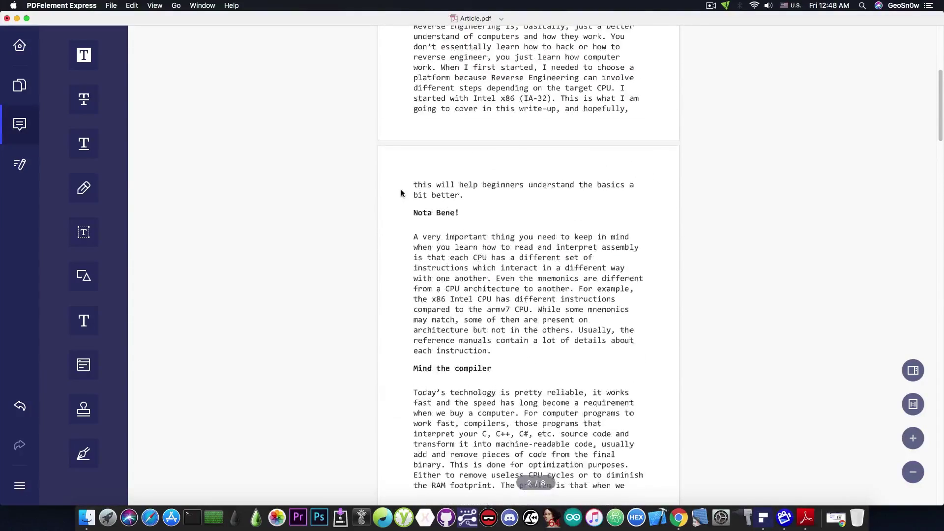
scroll(402, 193, "up", 8)
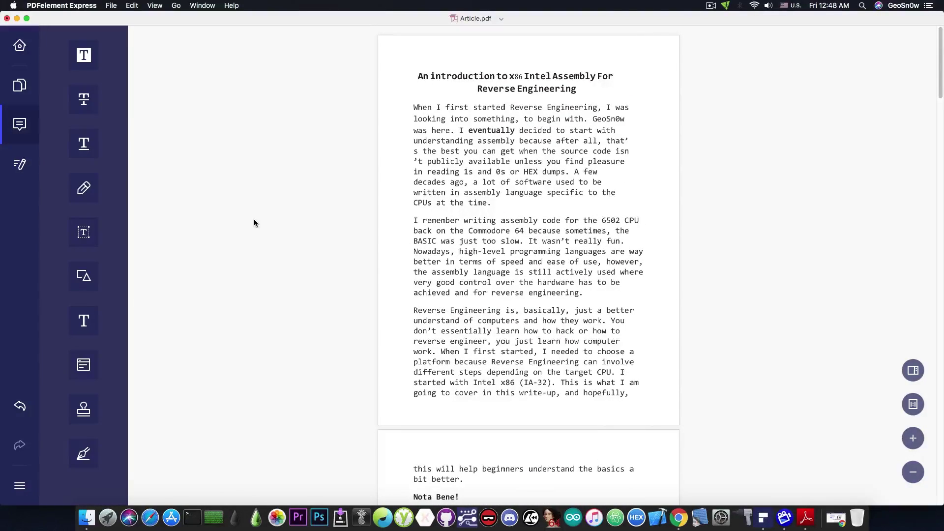
left_click(86, 195)
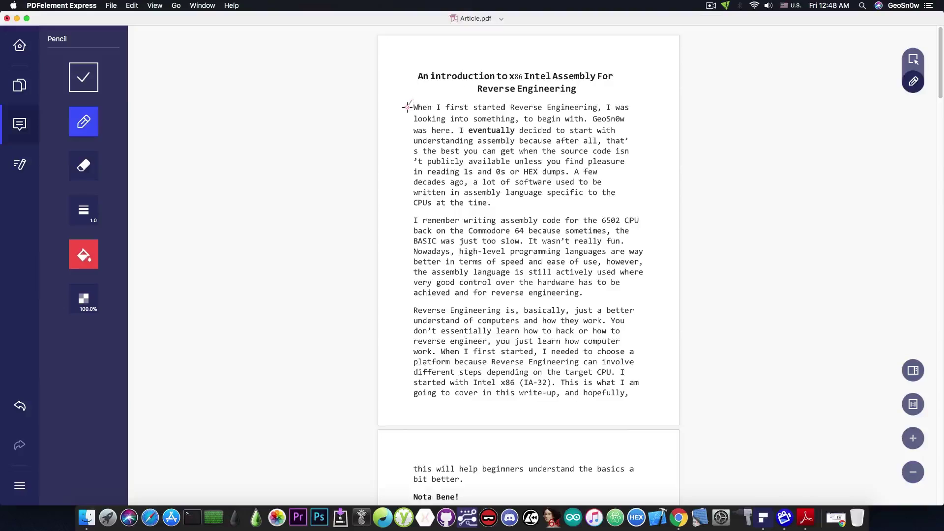
left_click_drag(407, 107, 407, 175)
mouse_move(480, 209)
left_mouse_down()
mouse_move(606, 207)
mouse_move(657, 186)
mouse_move(652, 92)
mouse_move(411, 101)
left_mouse_up()
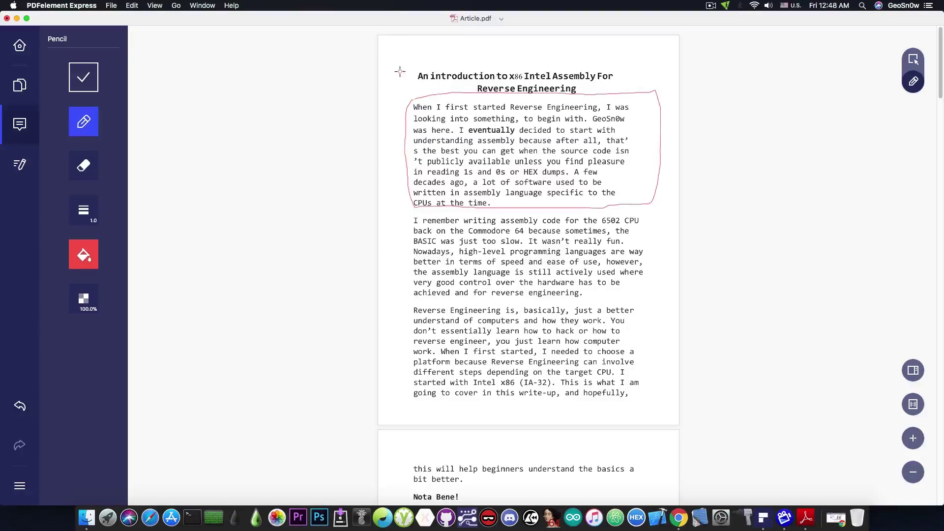
left_click_drag(385, 63, 442, 56)
Step: Set the pencil thickness to 8.0, undoing a test thick stroke, and view colour choices
left_click(94, 213)
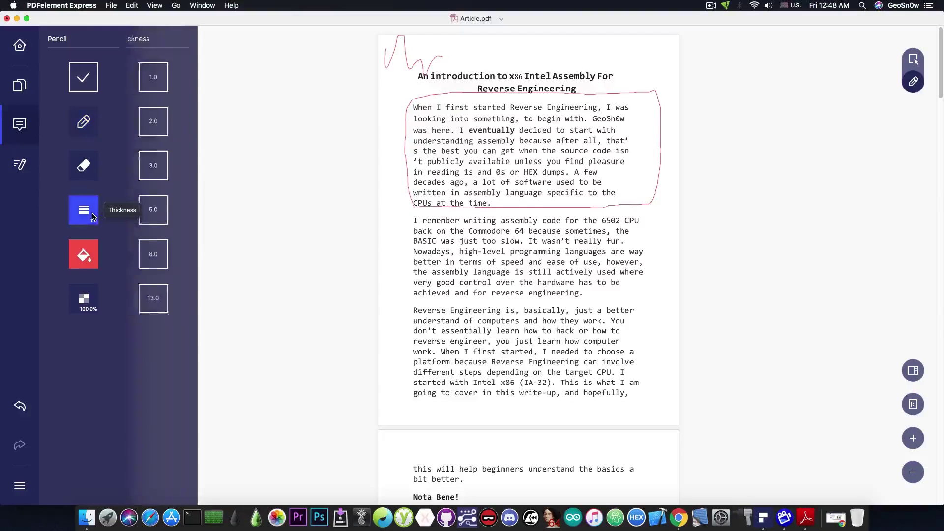
left_click(173, 254)
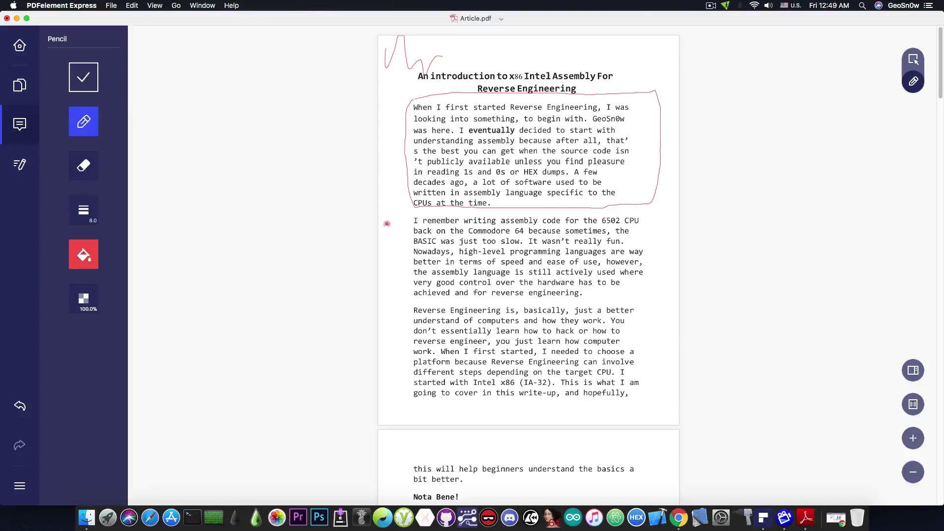
left_click_drag(395, 246, 394, 124)
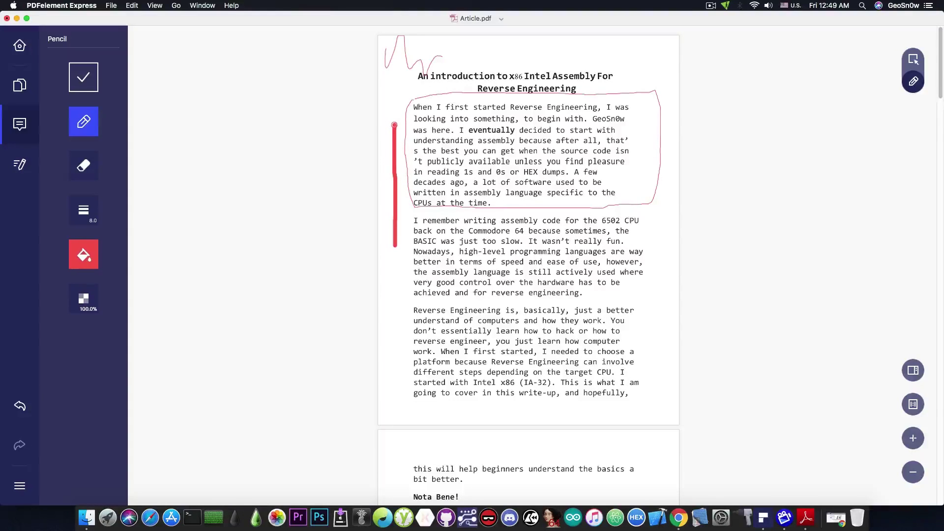
key("super+z")
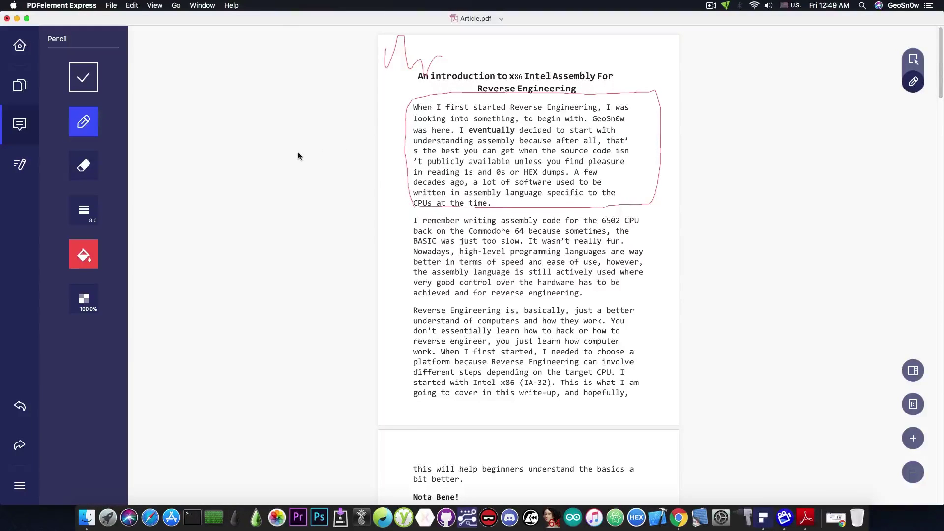
left_click(83, 255)
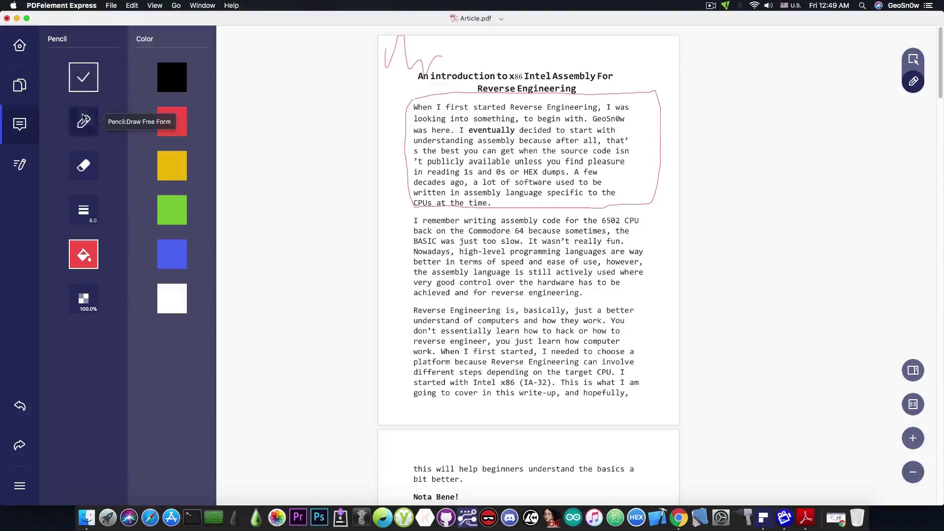
Step: Strike through the word 'remember' in the second paragraph in red
left_click(83, 79)
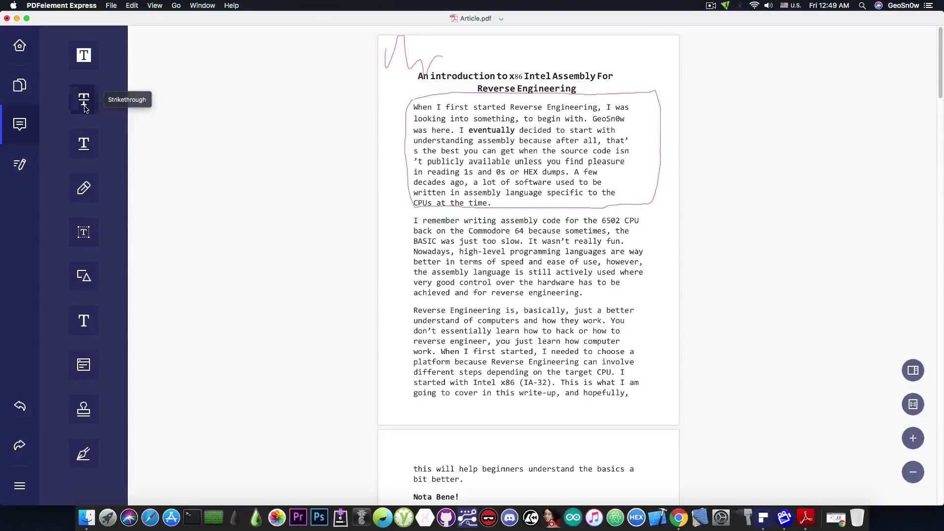
left_click(95, 92)
left_click(82, 158)
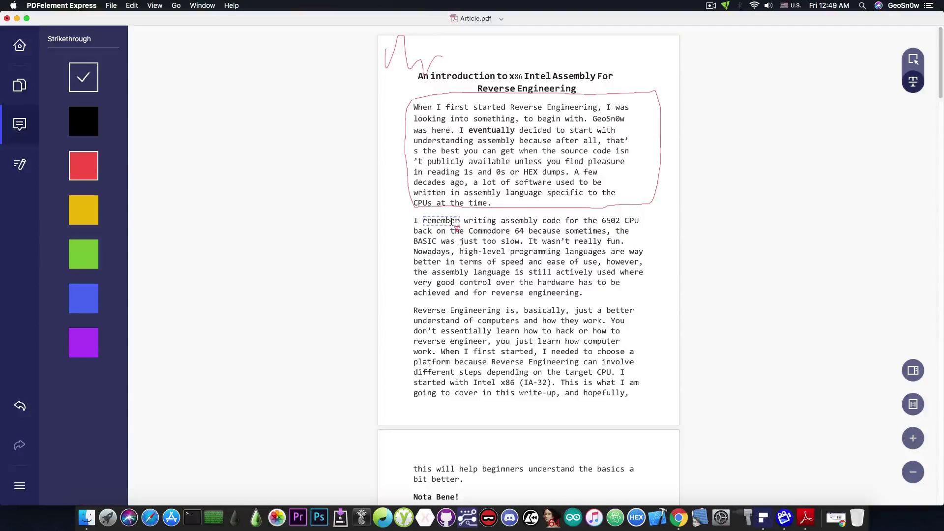
left_click_drag(452, 221, 459, 222)
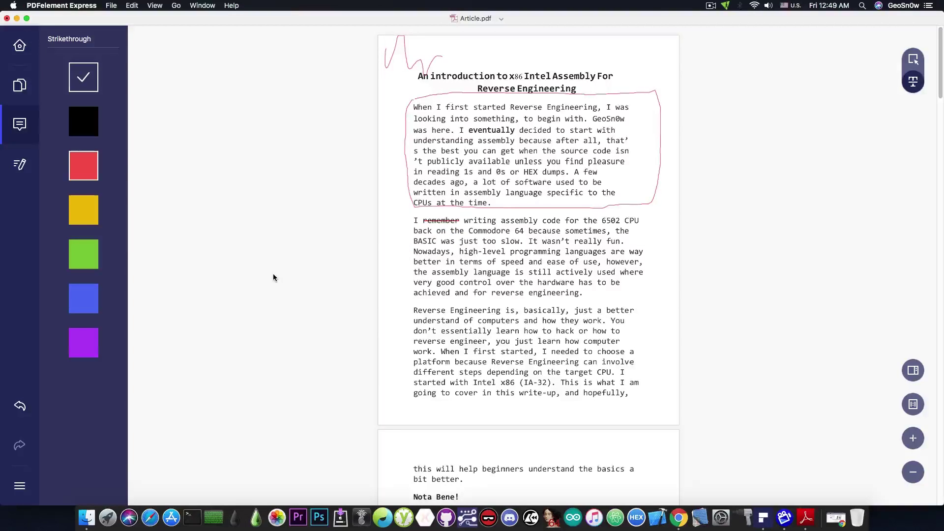
left_click(84, 76)
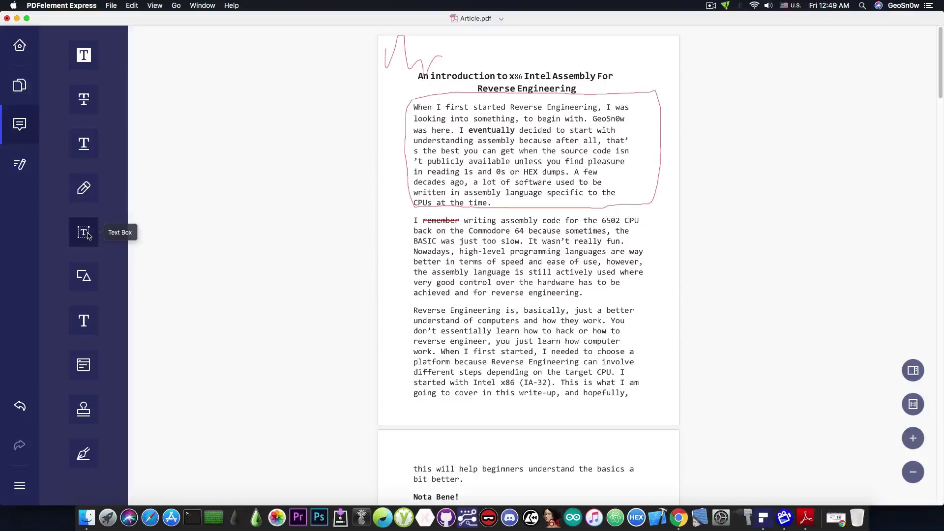
Step: Draw a thin red arrow in the left margin from paragraph two up toward the circled paragraph
left_click(84, 276)
left_click(84, 121)
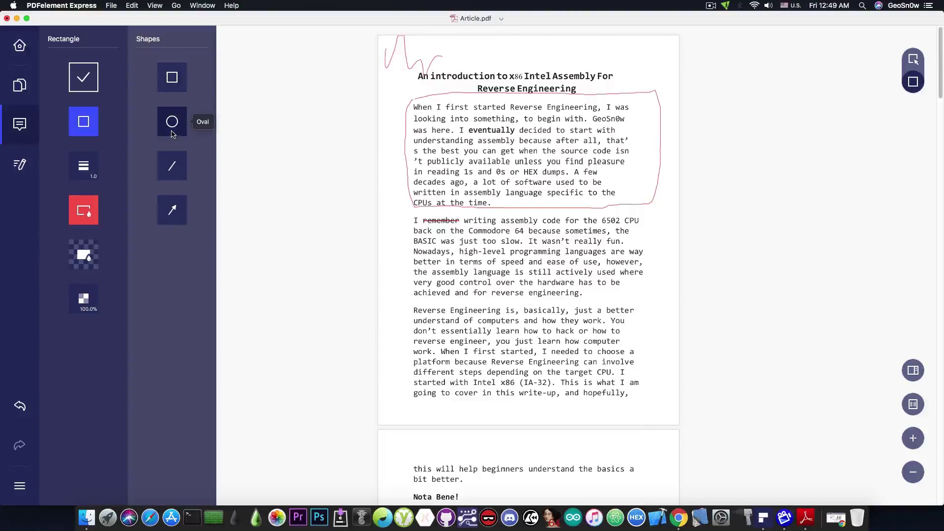
left_click(172, 210)
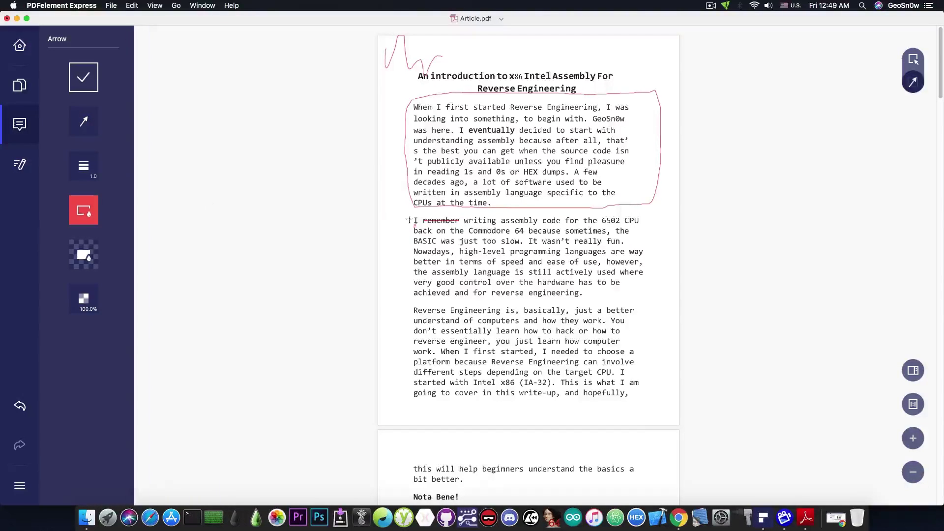
mouse_move(389, 264)
left_mouse_down()
mouse_move(406, 148)
mouse_move(405, 203)
mouse_move(424, 156)
left_mouse_up()
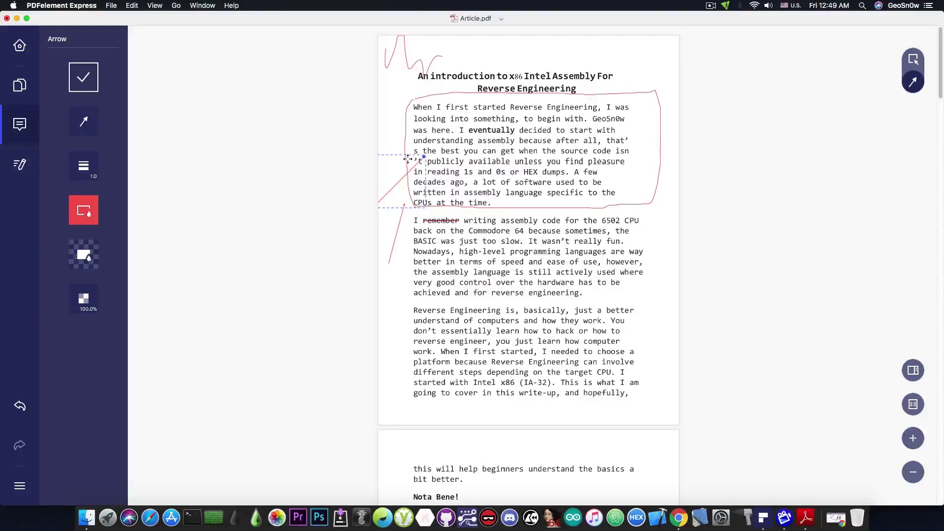
key("super+z")
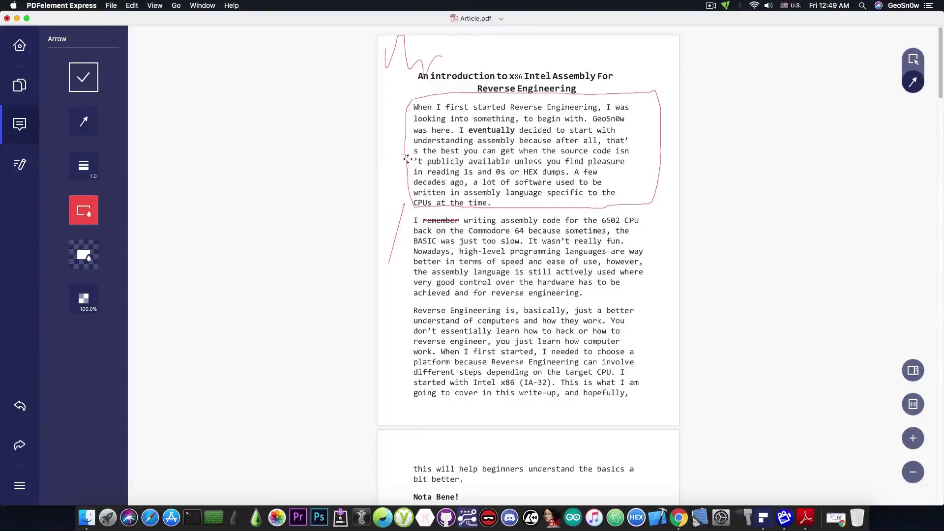
Step: Attach a blue 'Do not forget' sticky note next to the second paragraph
left_click(83, 77)
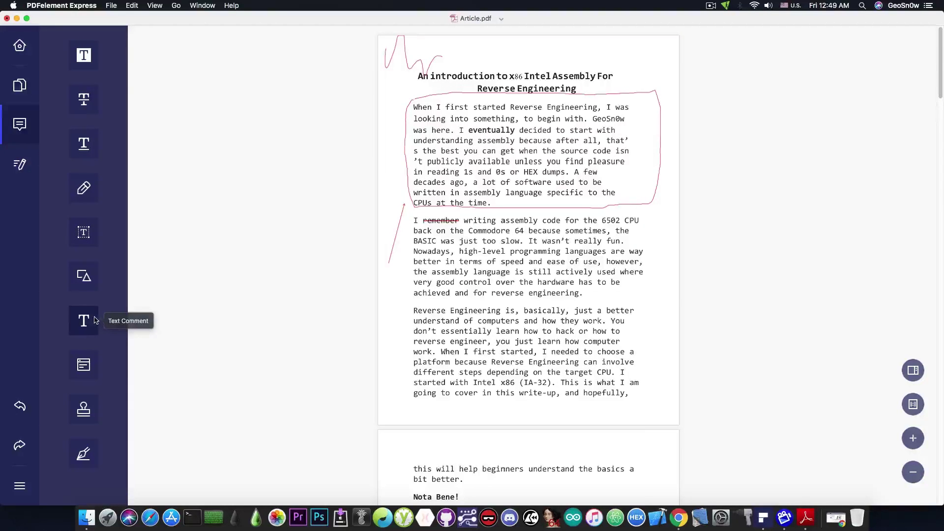
left_click(91, 368)
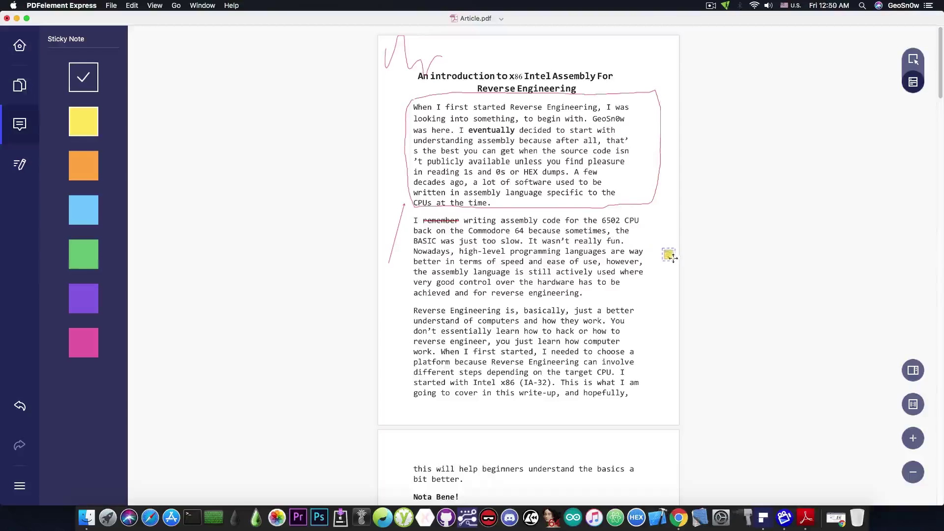
left_click(663, 251)
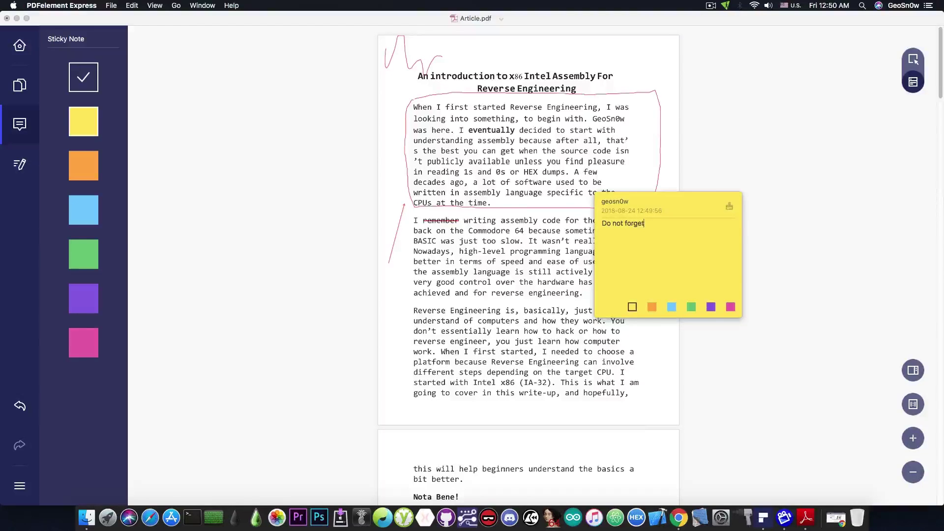
left_click(672, 306)
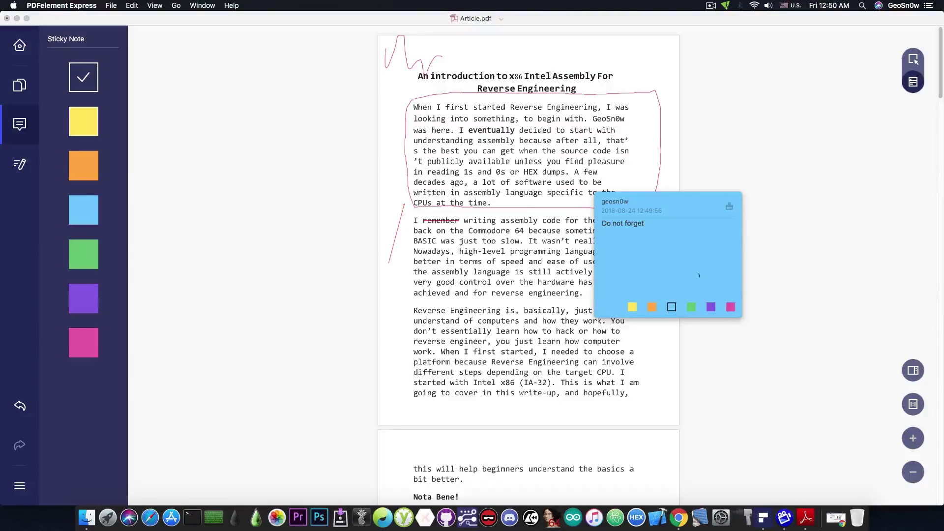
left_click(795, 178)
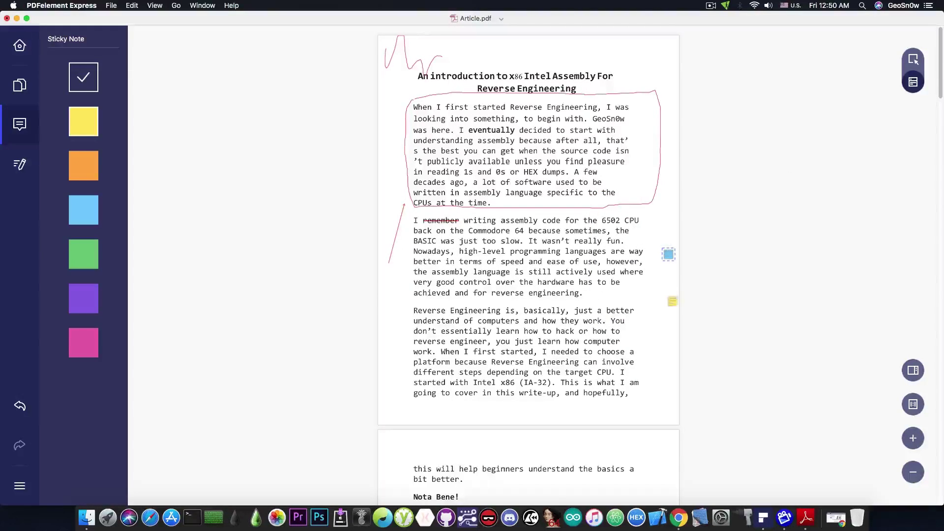
left_click(669, 254)
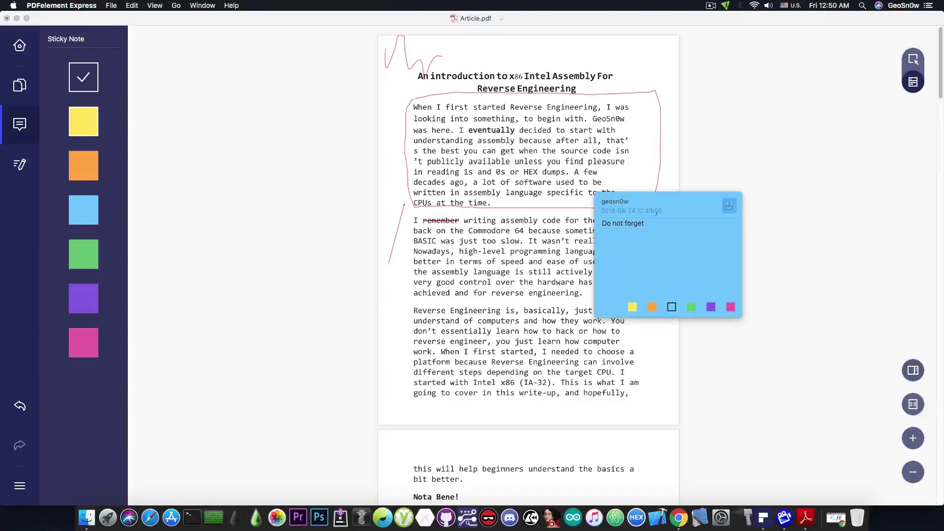
left_click(763, 199)
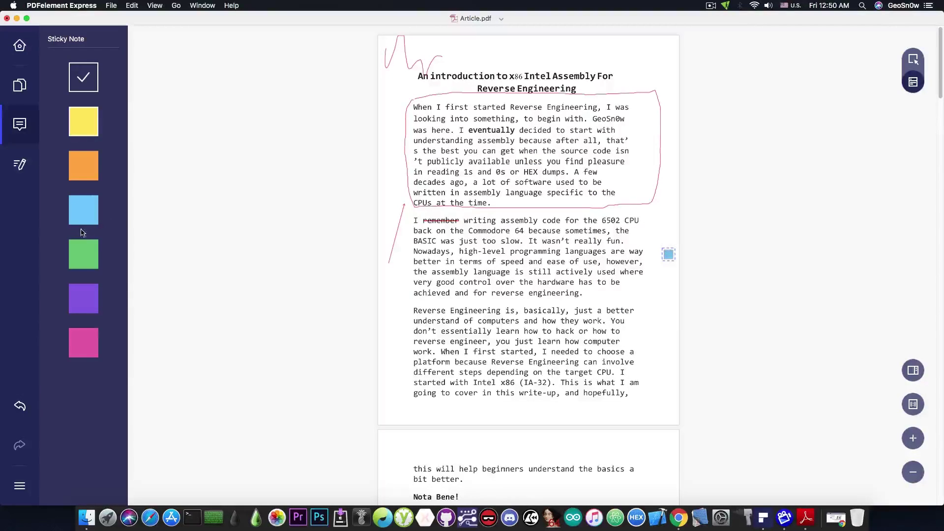
Step: Place a DRAFT stamp above the article title and enlarge it slightly
left_click(83, 77)
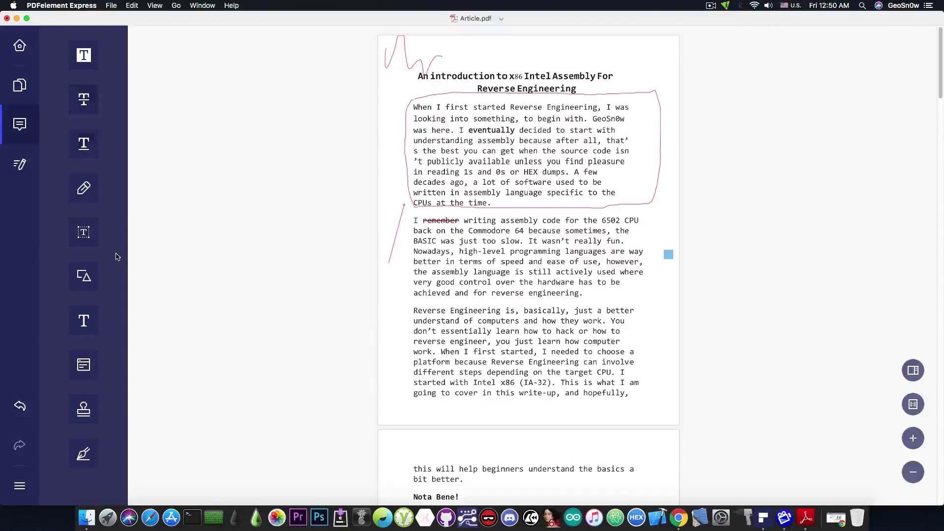
left_click(82, 409)
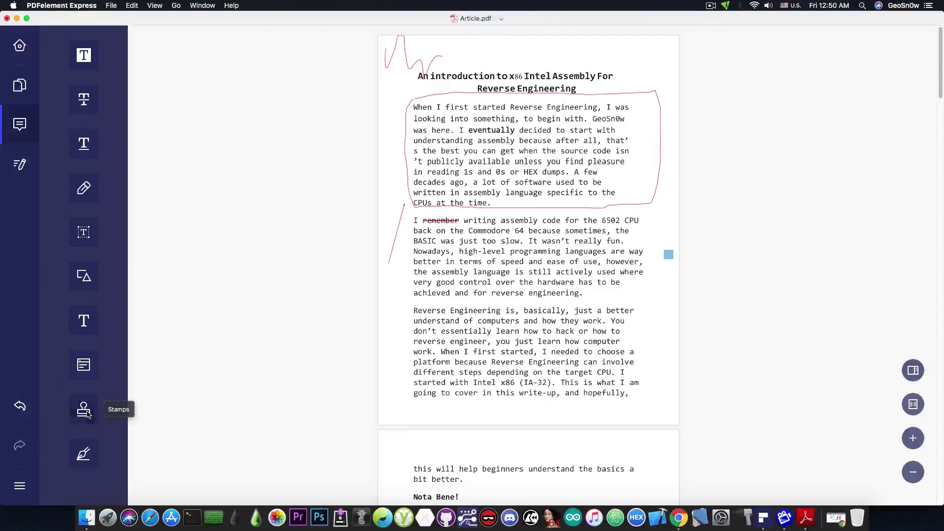
scroll(195, 216, "down", 2)
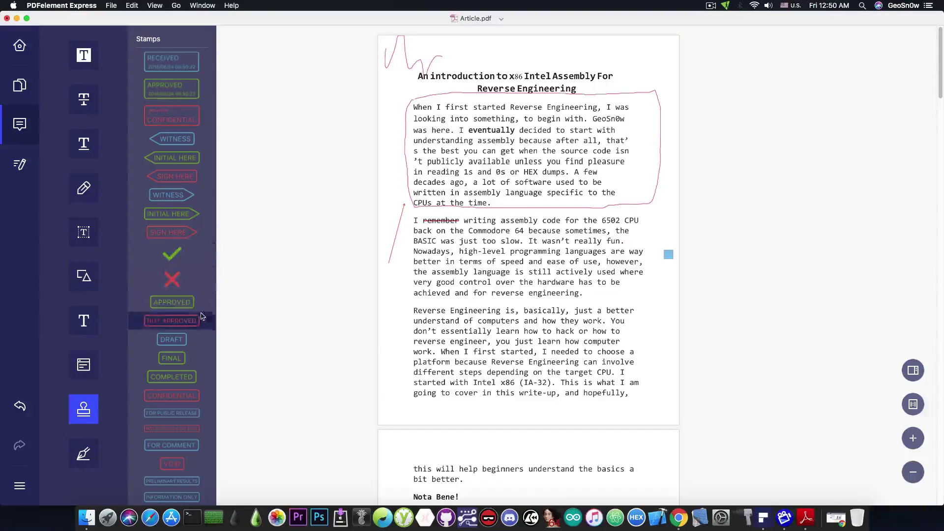
left_click(171, 340)
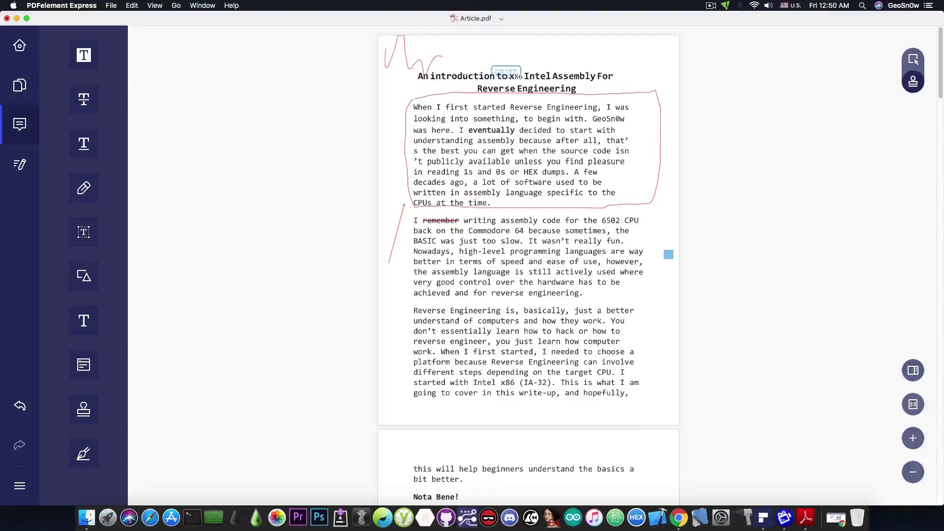
left_click(522, 55)
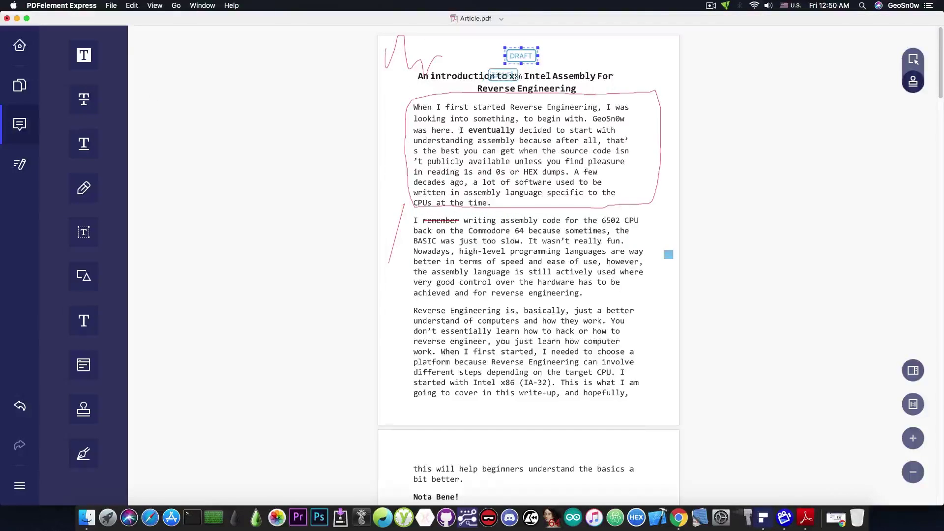
left_click_drag(536, 62, 556, 70)
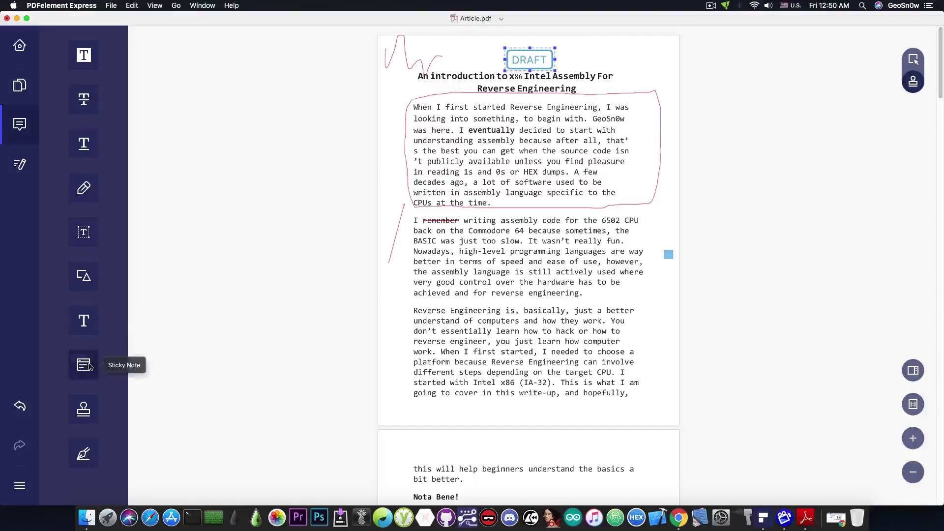
Step: Replace the saved signature with a new hand-drawn signature in blue ink
left_click(83, 453)
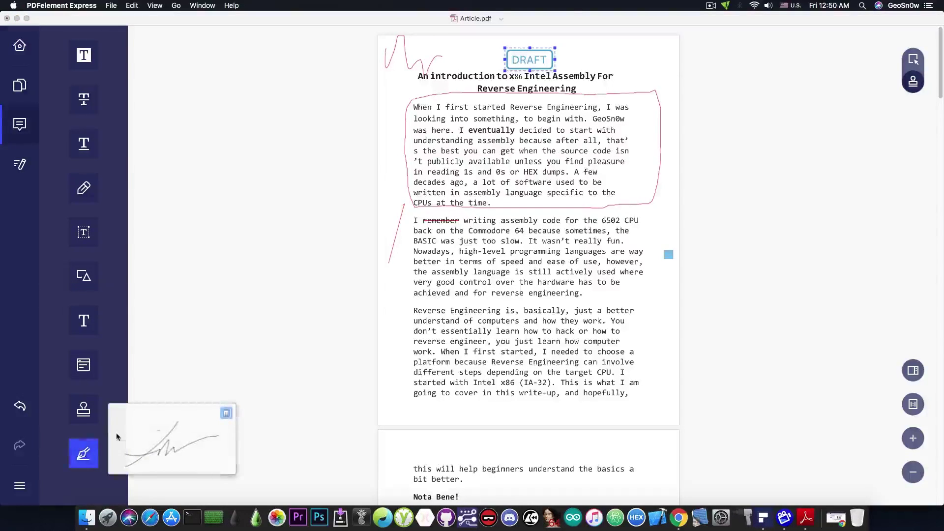
scroll(200, 352, "down", 5)
left_click(225, 415)
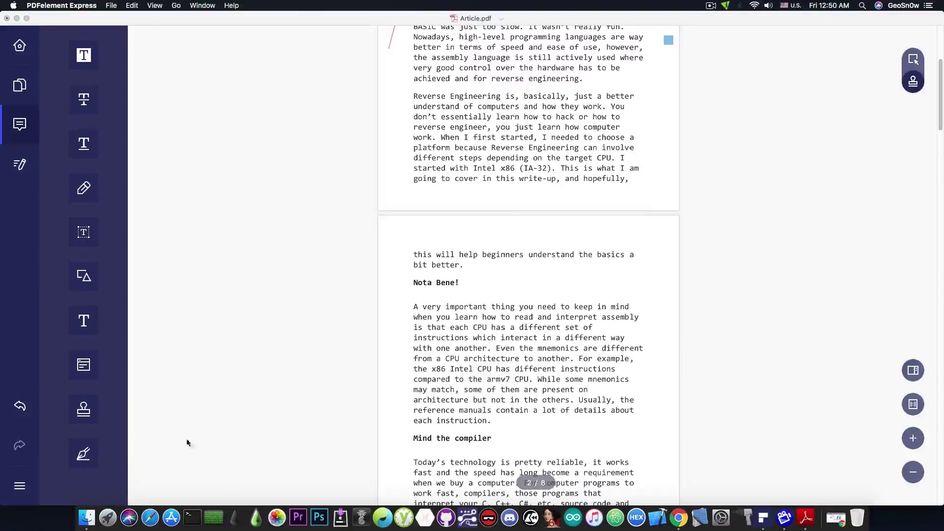
left_click(84, 453)
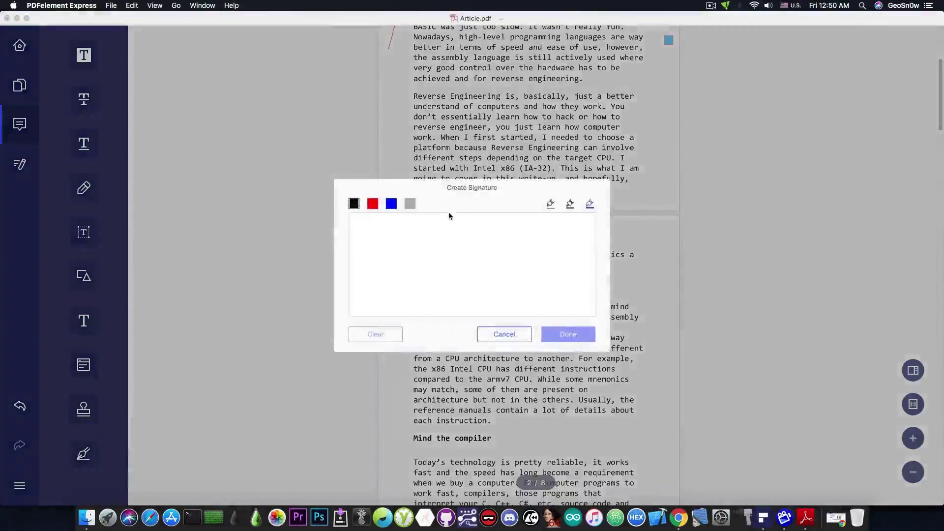
left_click(392, 207)
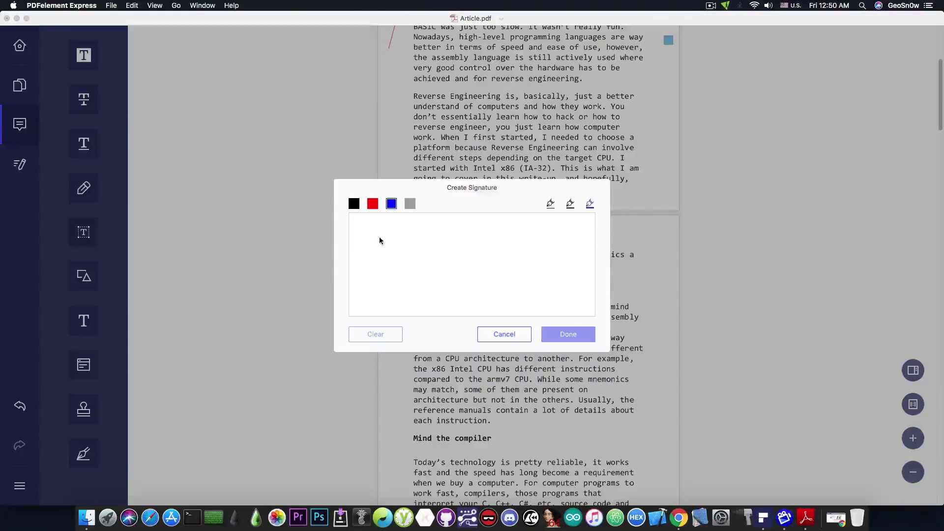
mouse_move(394, 230)
left_mouse_down()
mouse_move(423, 236)
mouse_move(438, 253)
mouse_move(553, 254)
left_mouse_up()
left_click(568, 334)
Step: Place the signature below the last paragraph on page 8, shrink it, and nudge it right
scroll(423, 248, "down", 7)
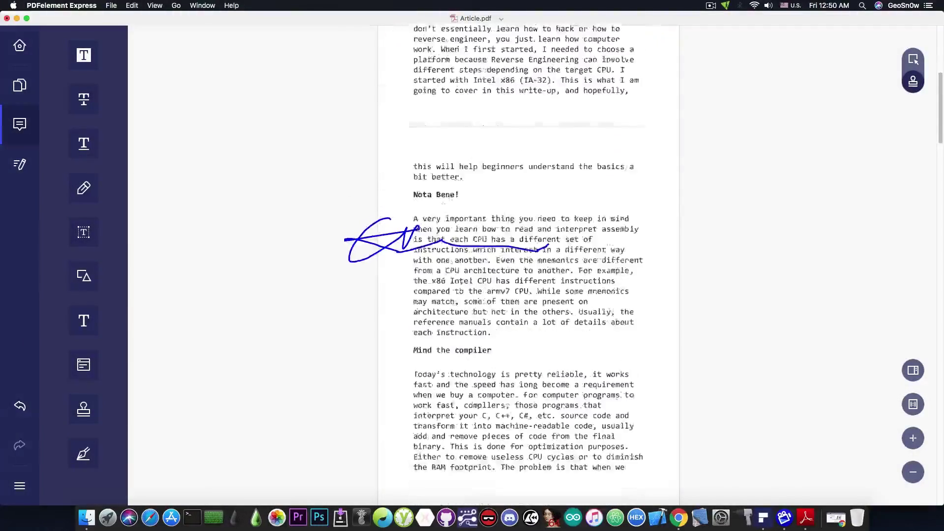
scroll(423, 248, "down", 20)
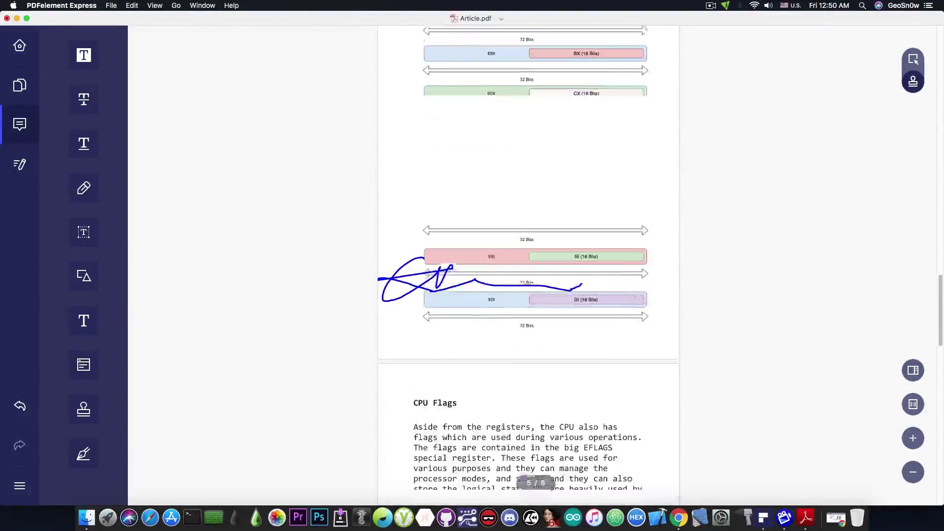
scroll(482, 280, "down", 15)
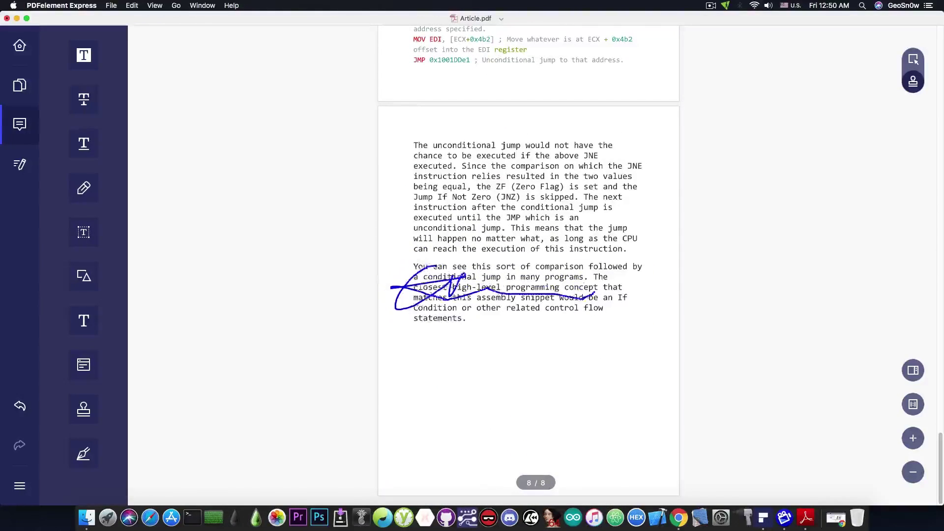
left_click(500, 365)
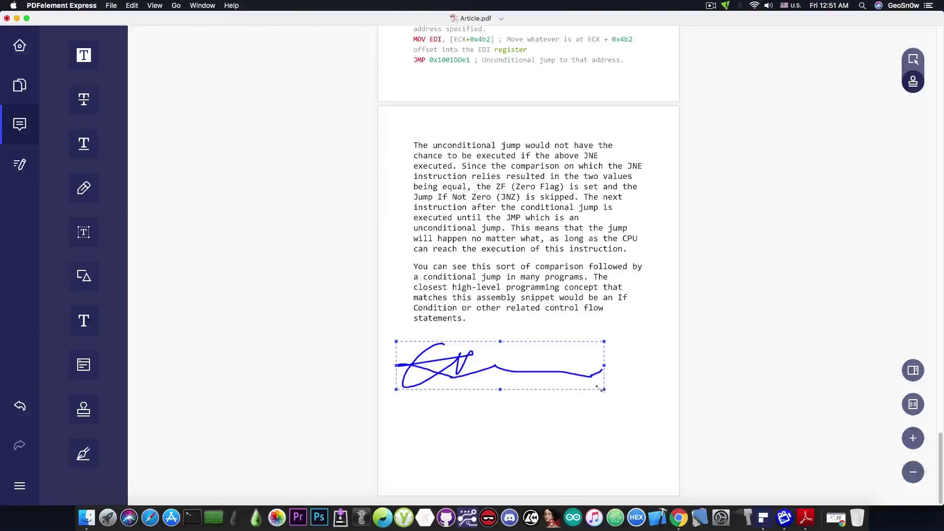
left_click_drag(600, 388, 514, 368)
left_click_drag(417, 353, 428, 354)
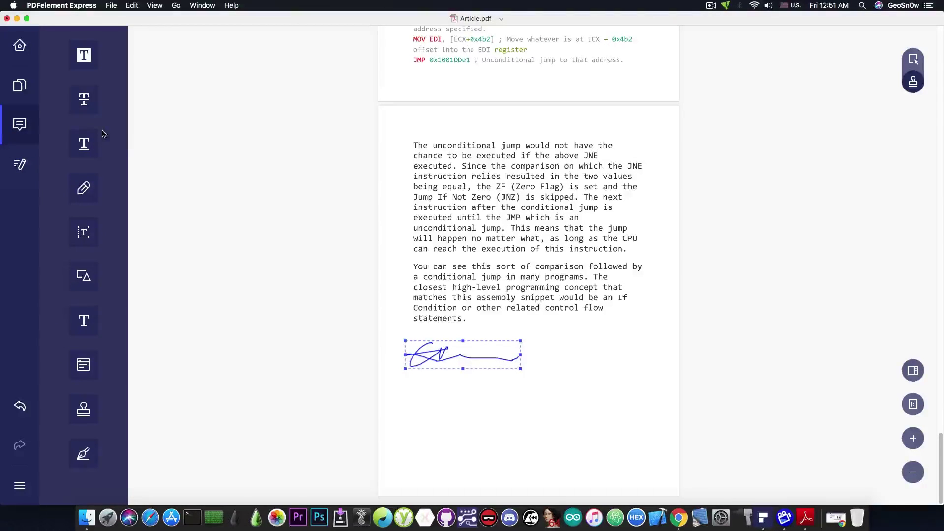
Step: Underline 'executed', underline 'JMP' in green, then return to the Select Tool
left_click(92, 146)
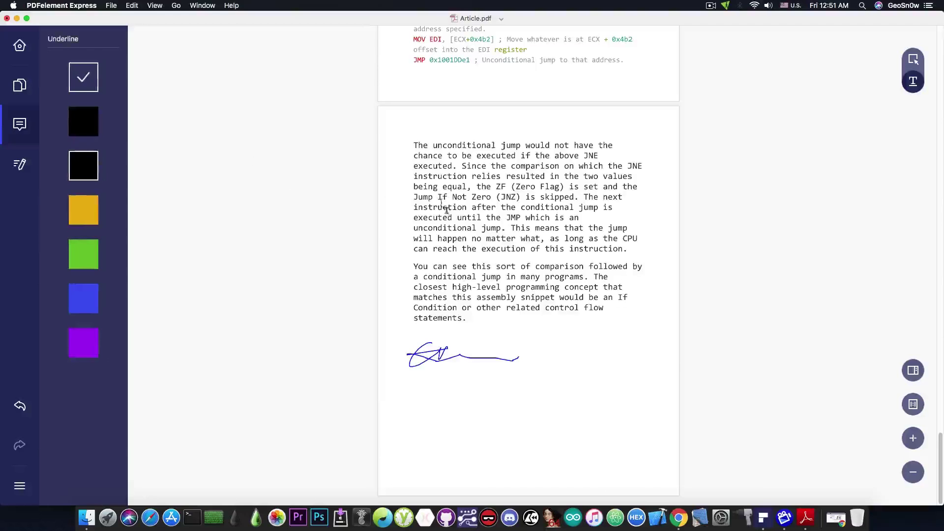
left_click_drag(414, 219, 452, 220)
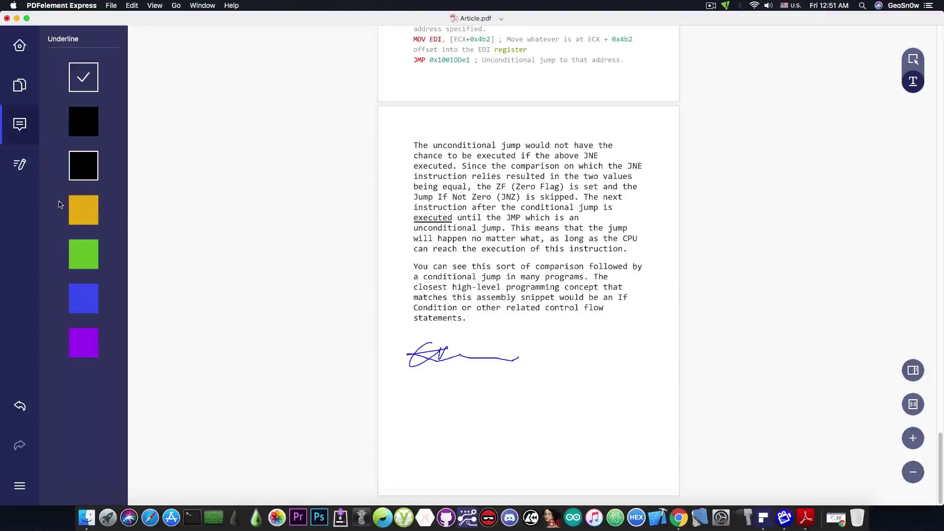
left_click(78, 211)
left_click(88, 252)
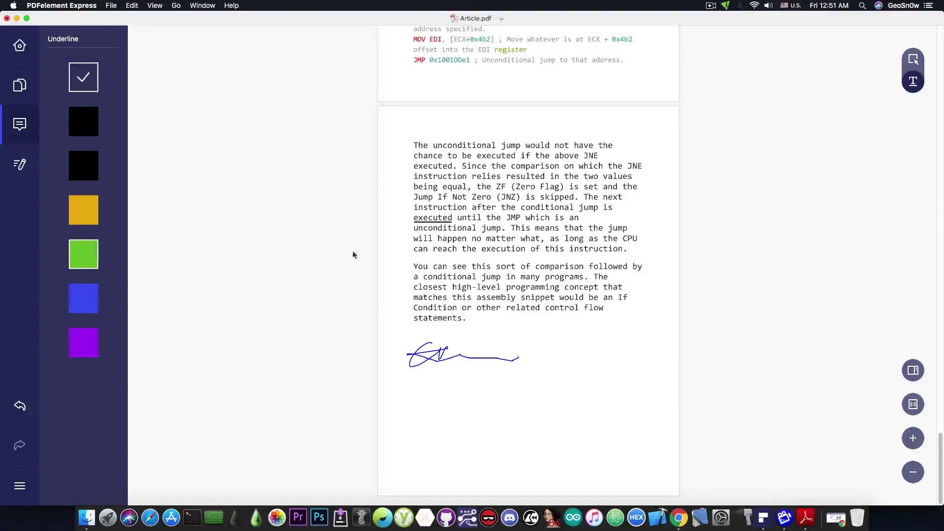
left_click_drag(508, 218, 521, 218)
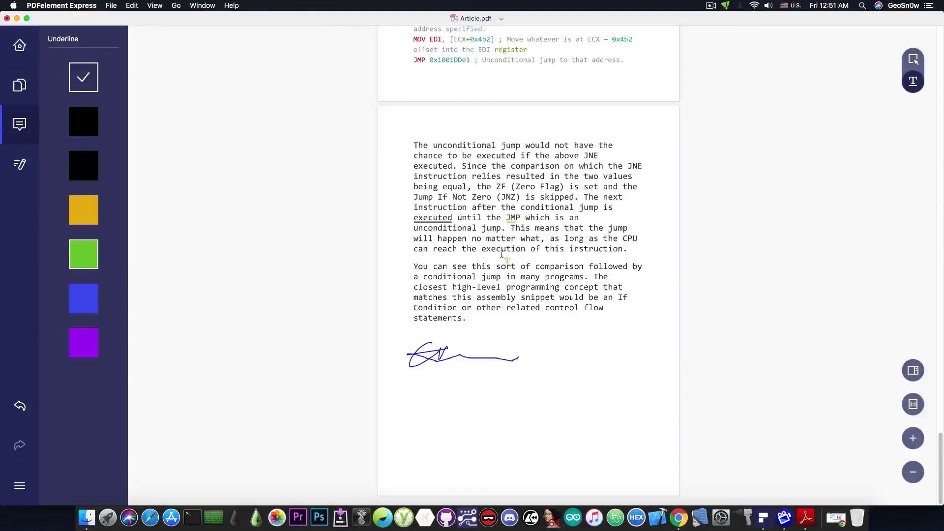
scroll(499, 254, "up", 10)
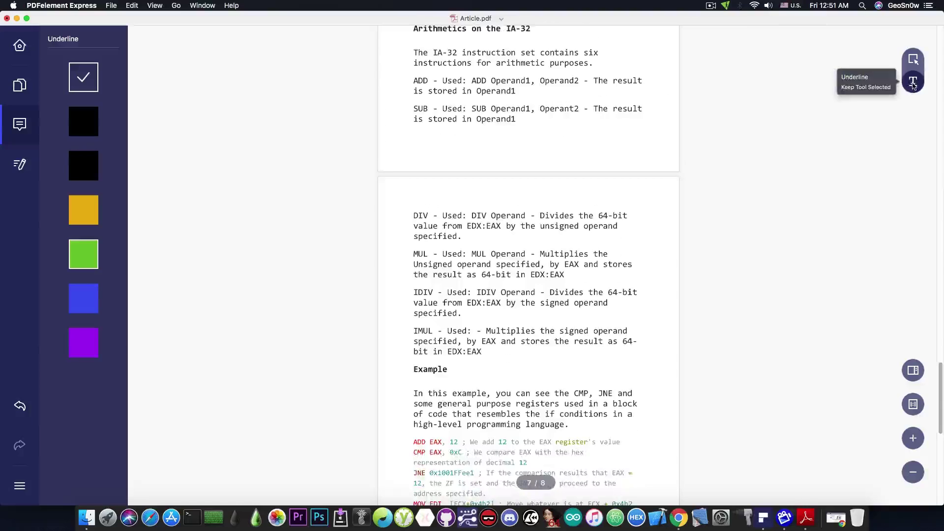
left_click(913, 59)
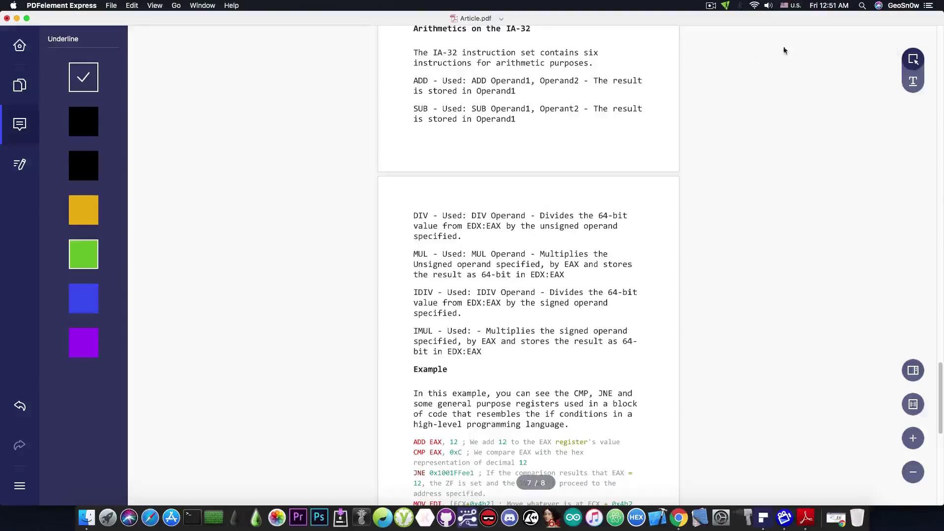
left_click_drag(470, 234, 451, 242)
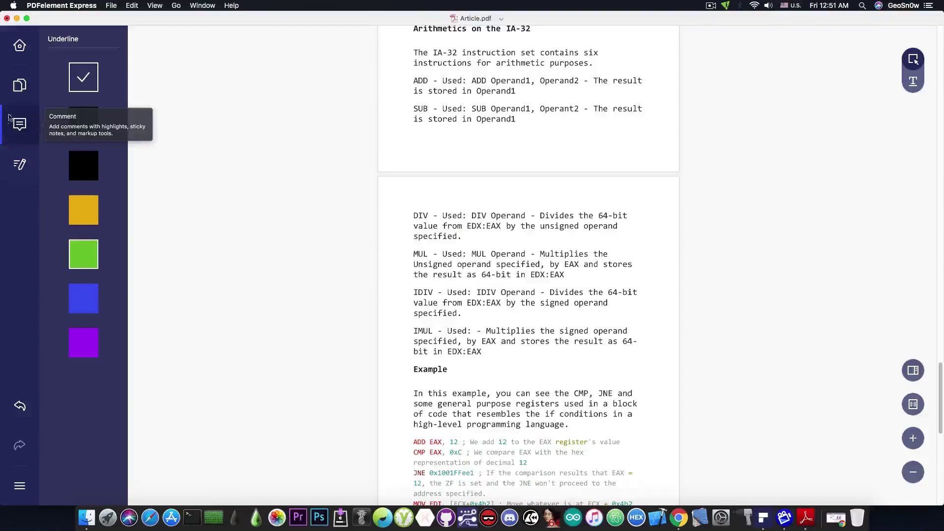
Step: Reset the page to actual size and show page thumbnails in the right panel
left_click(81, 82)
left_click(23, 490)
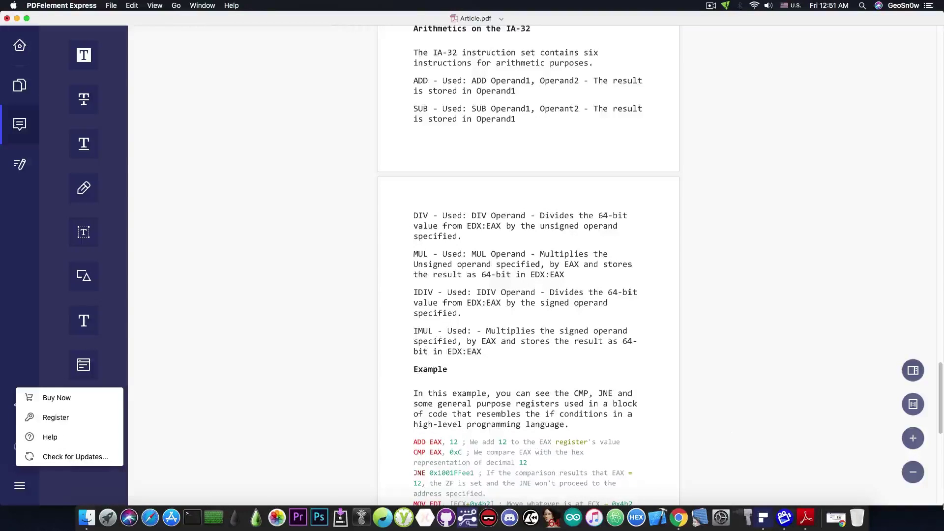
left_click(913, 473)
left_click(914, 439)
left_click(913, 438)
left_click(913, 438)
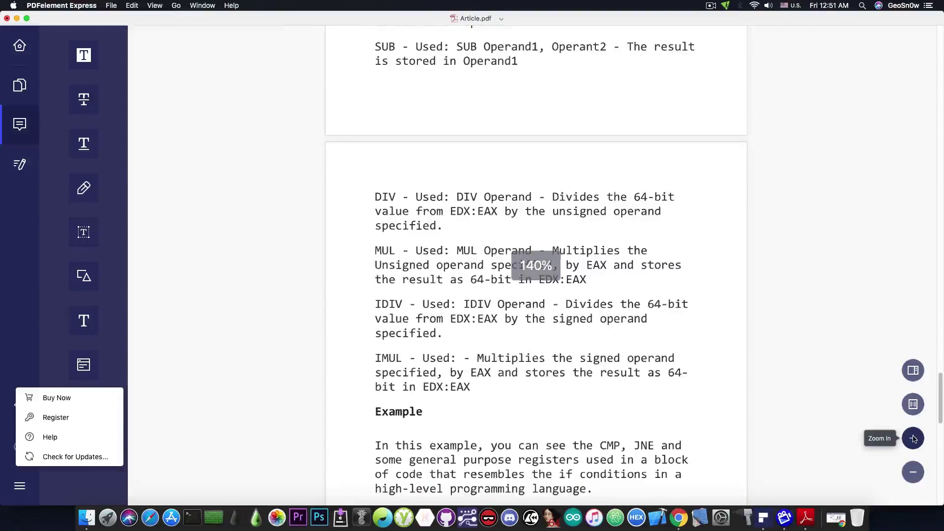
left_click(914, 439)
left_click(913, 438)
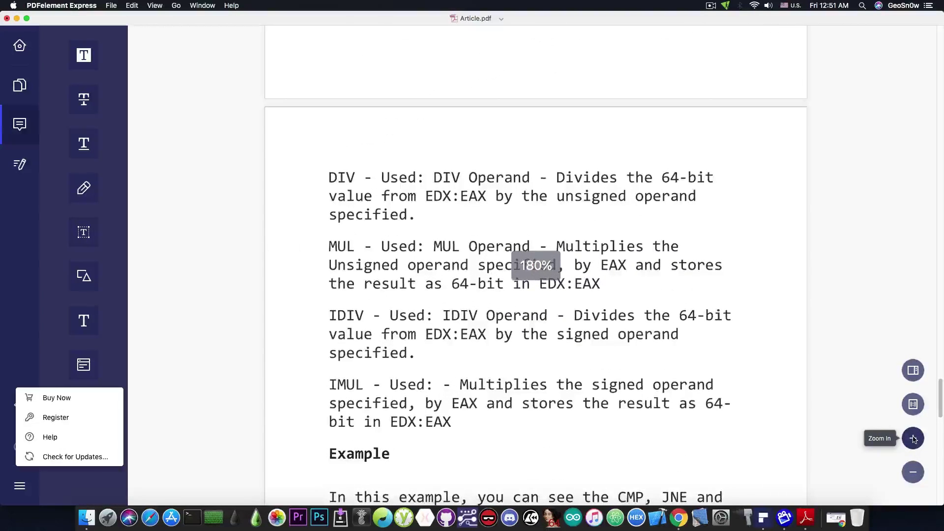
left_click(915, 408)
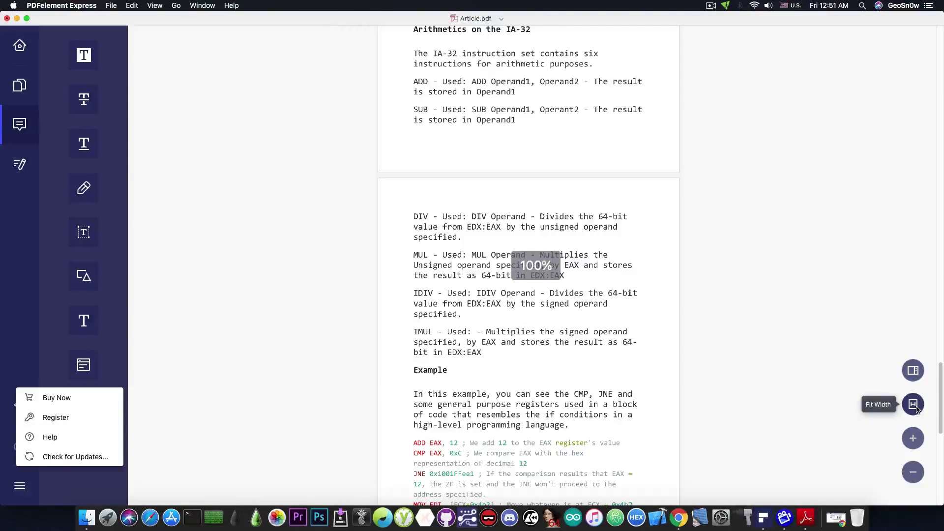
left_click(913, 370)
left_click(834, 41)
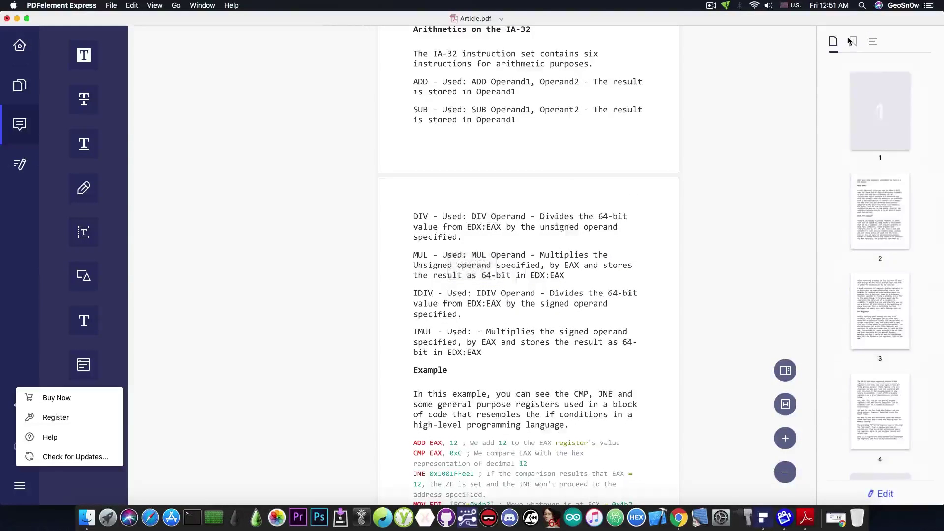
scroll(901, 255, "down", 5)
scroll(901, 255, "down", 3)
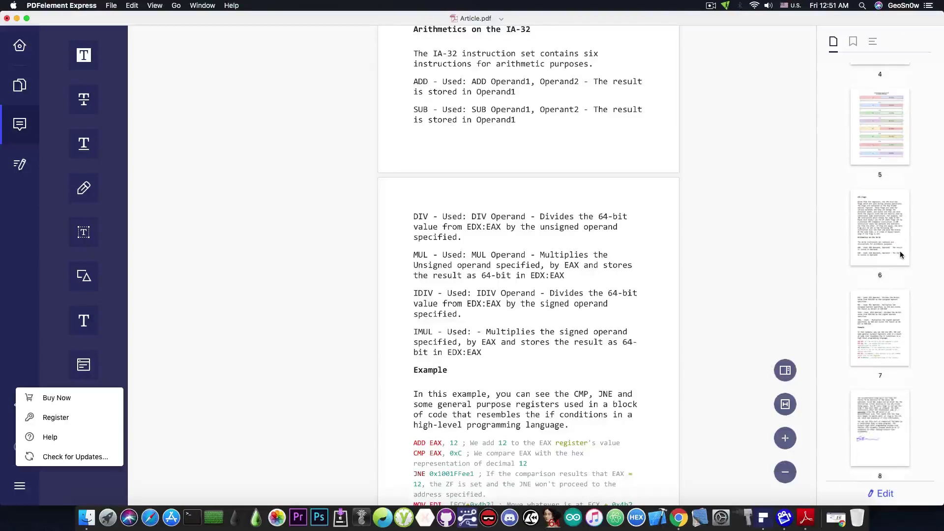
Step: In Organize pages, insert a blank page after page 5, making nine pages
left_click(881, 494)
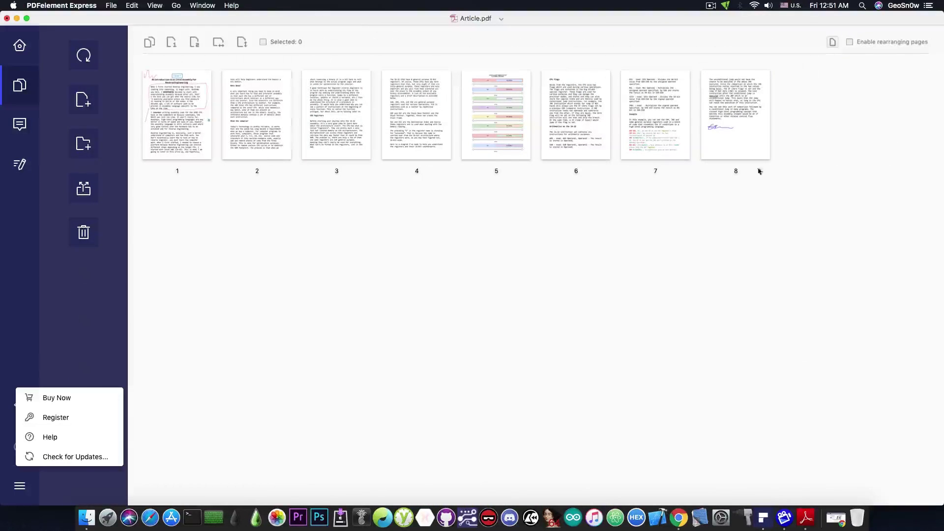
left_click(508, 144)
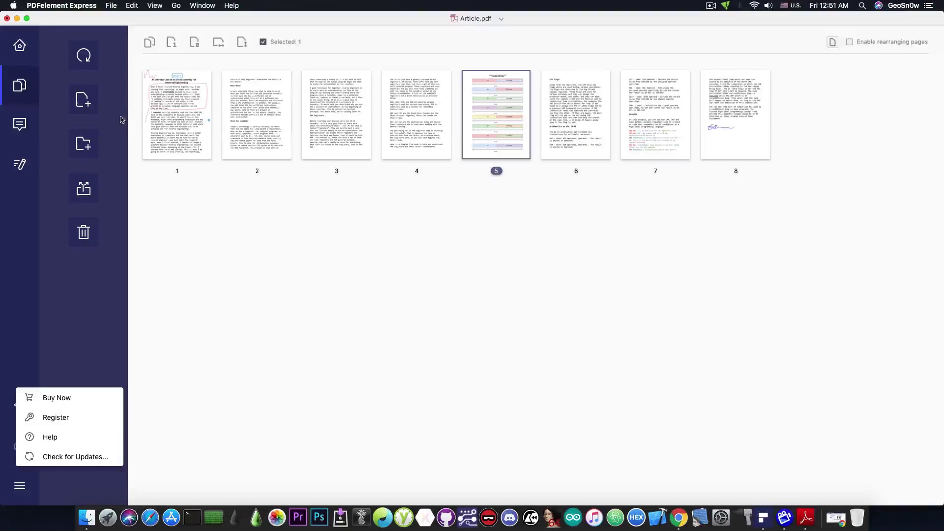
left_click(88, 101)
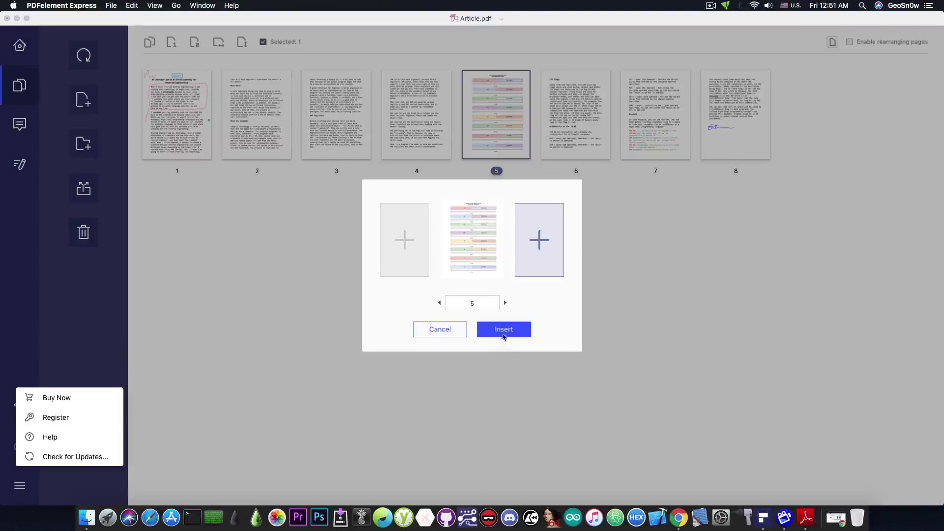
left_click(504, 329)
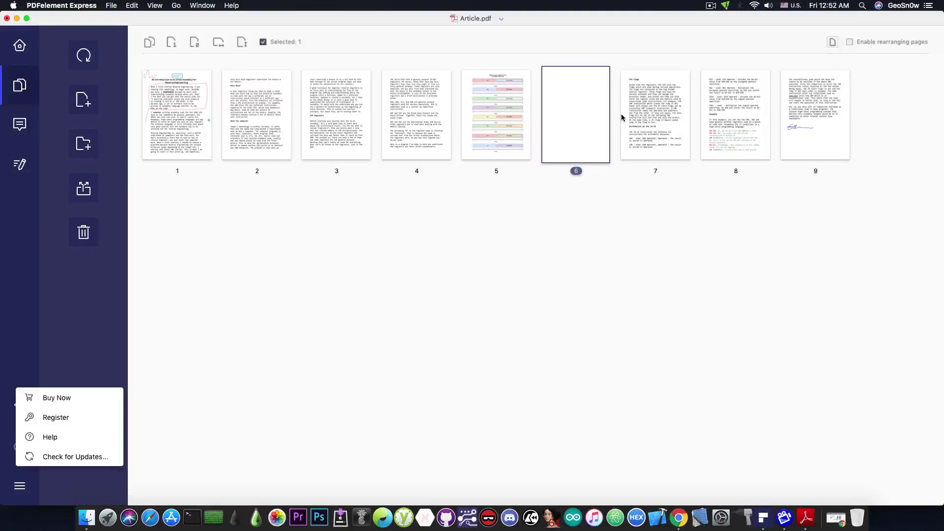
Step: Add the text ';khnklhlfgjhgflhfghfghfg' at the top of blank page 6
double_click(587, 110)
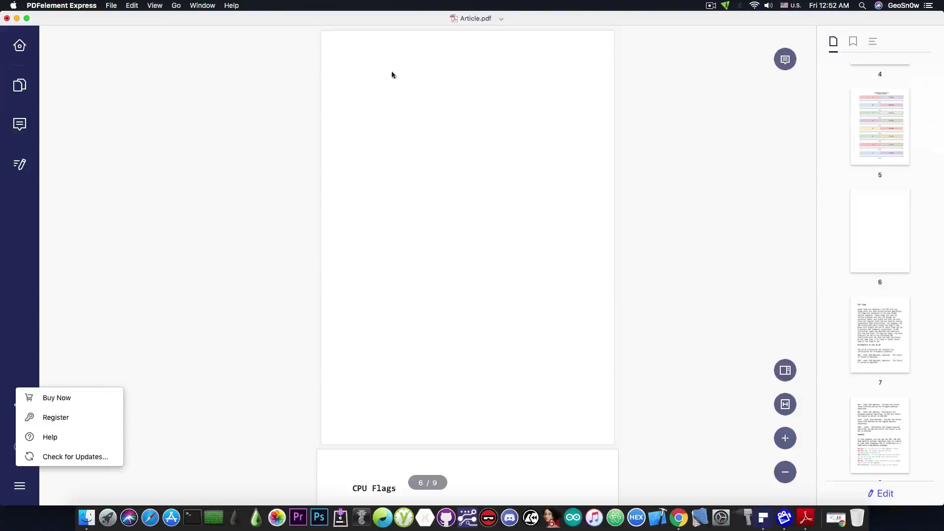
left_click(19, 164)
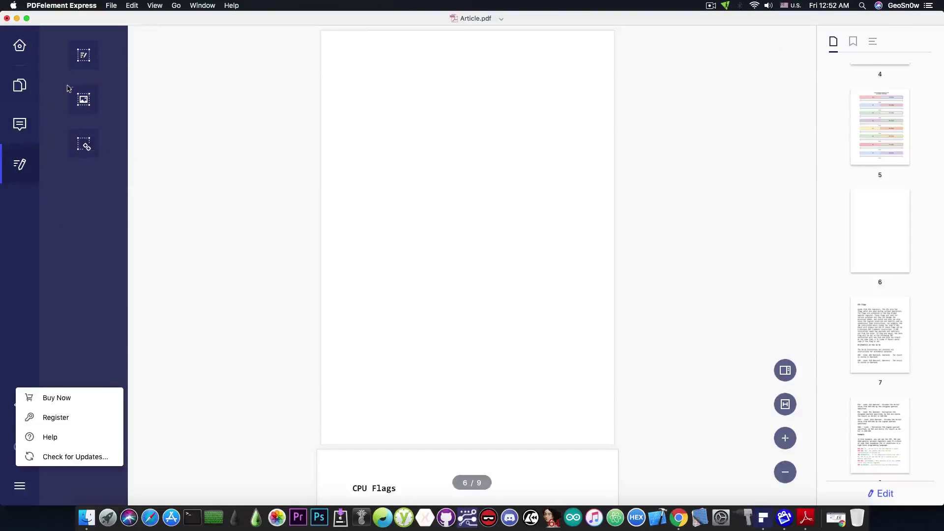
left_click(84, 55)
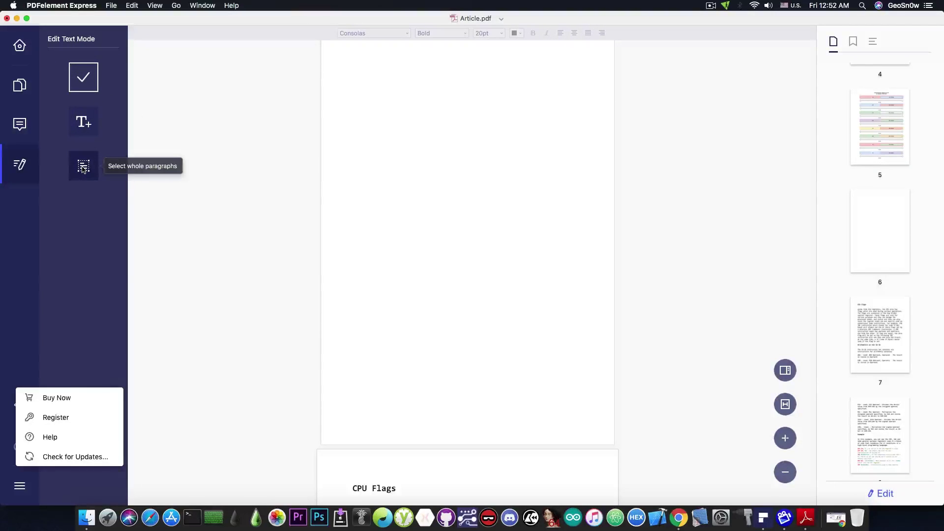
left_click(84, 122)
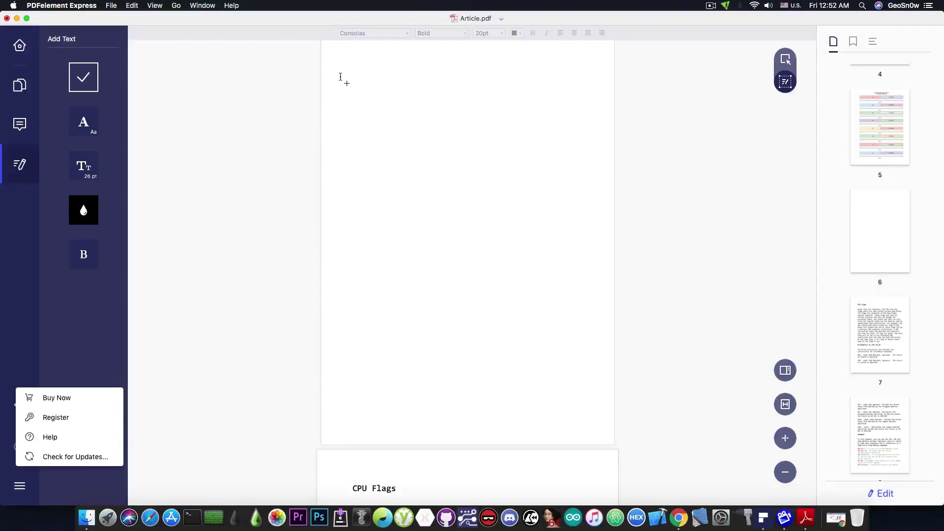
type(";khnklhlfgjhgflhfghfghfg")
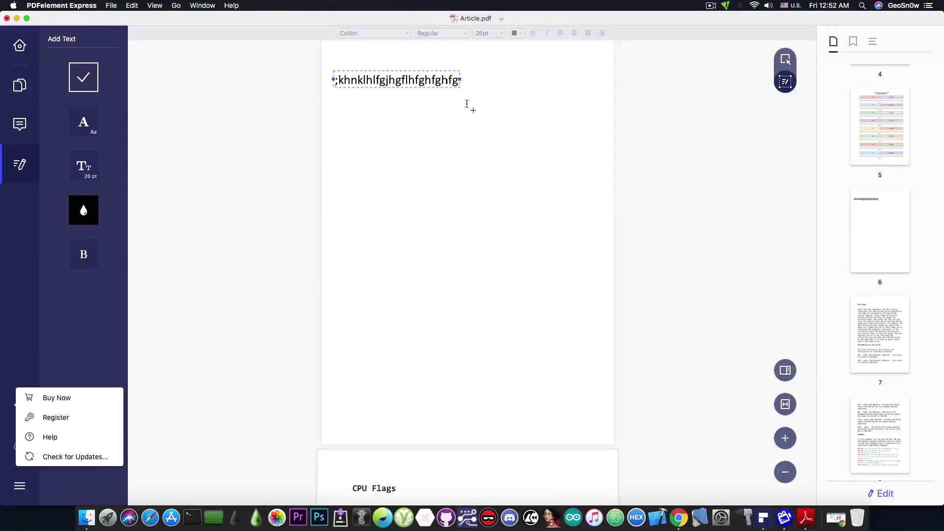
Step: Close Article.pdf, saving the changes
scroll(464, 103, "up", 15)
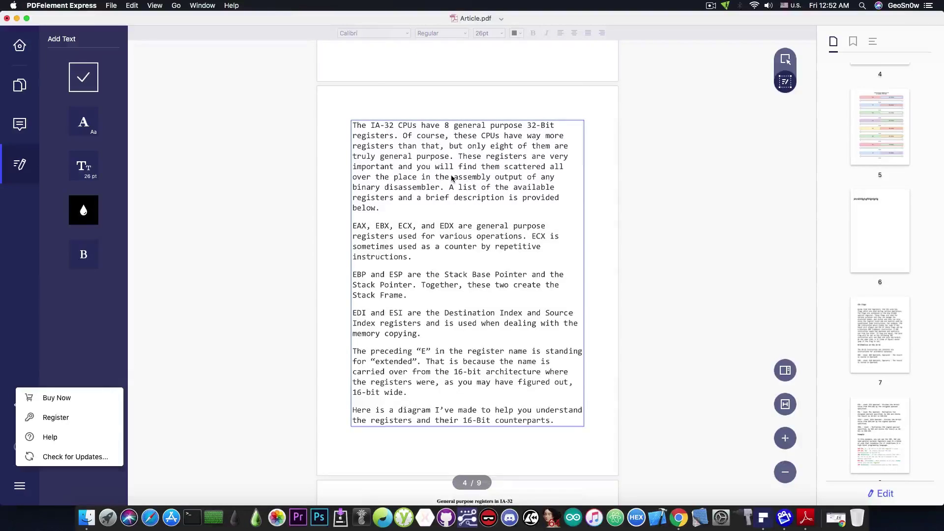
scroll(452, 178, "down", 2)
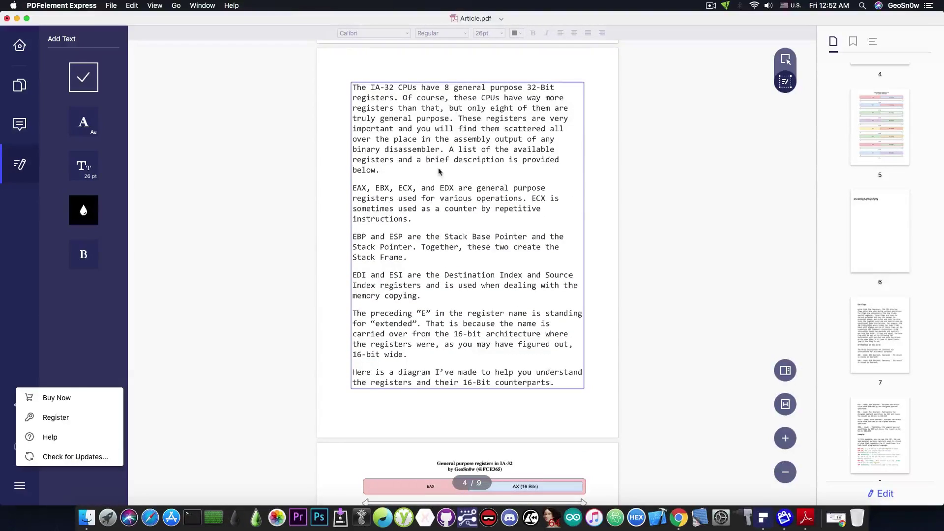
scroll(440, 171, "up", 10)
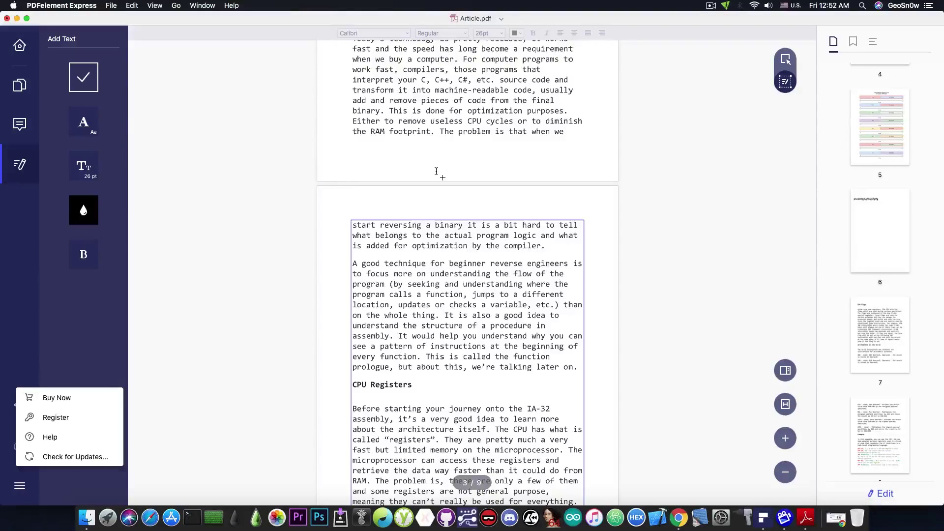
scroll(437, 171, "up", 10)
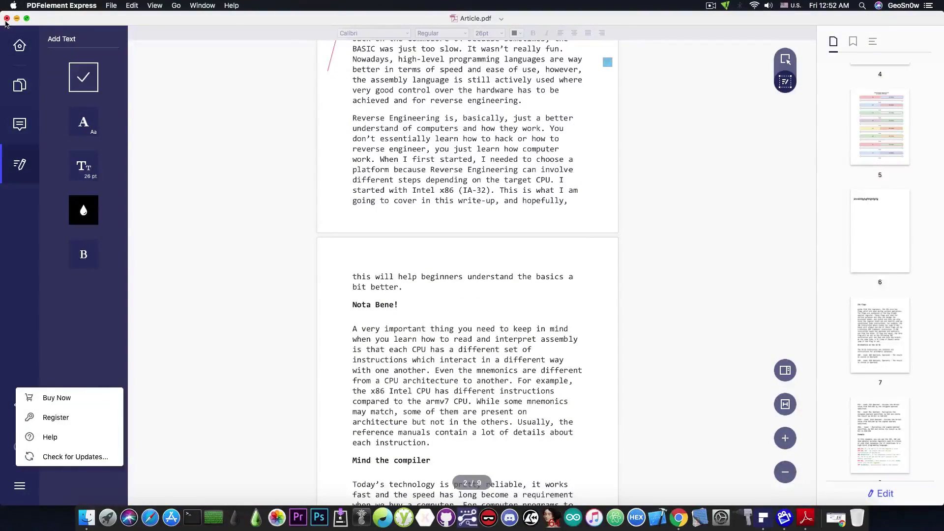
left_click(6, 19)
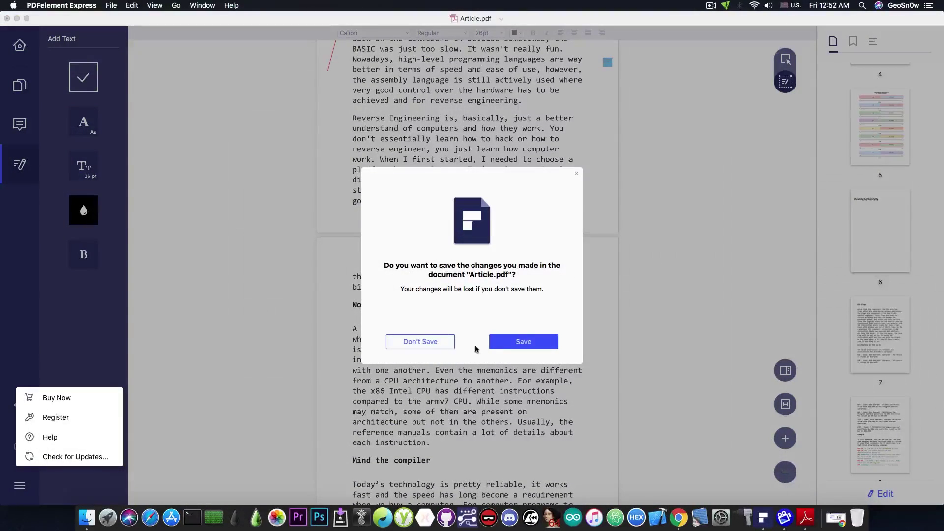
left_click(511, 342)
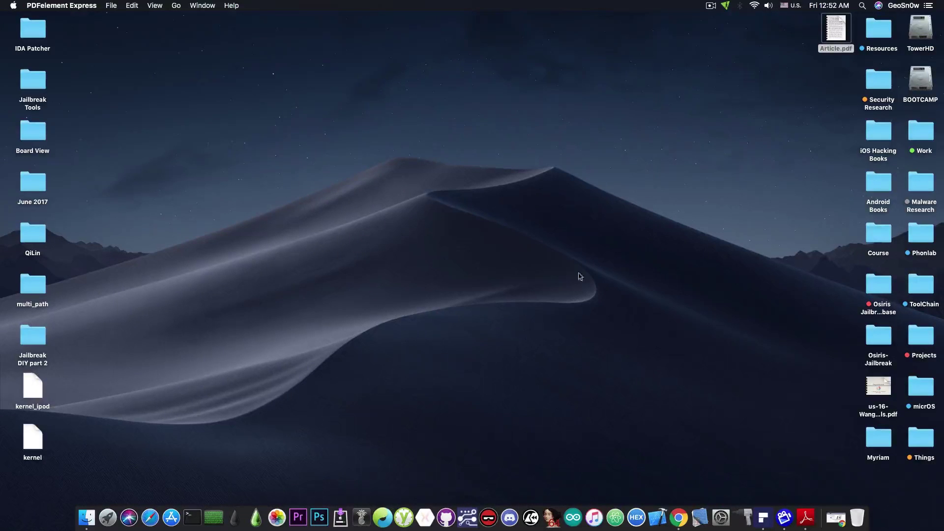
Step: Open Article.pdf in Adobe Reader, scroll through to the signature, and close without saving
double_click(835, 28)
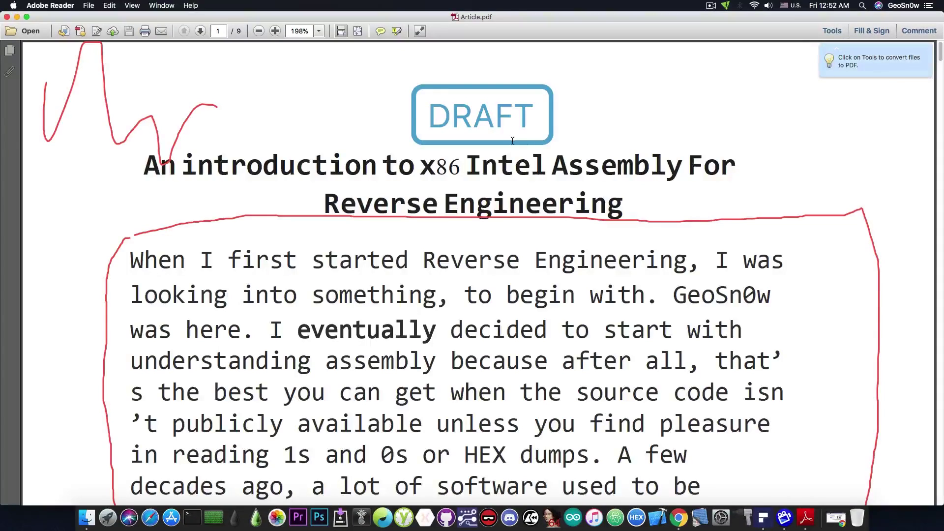
scroll(433, 153, "down", 15)
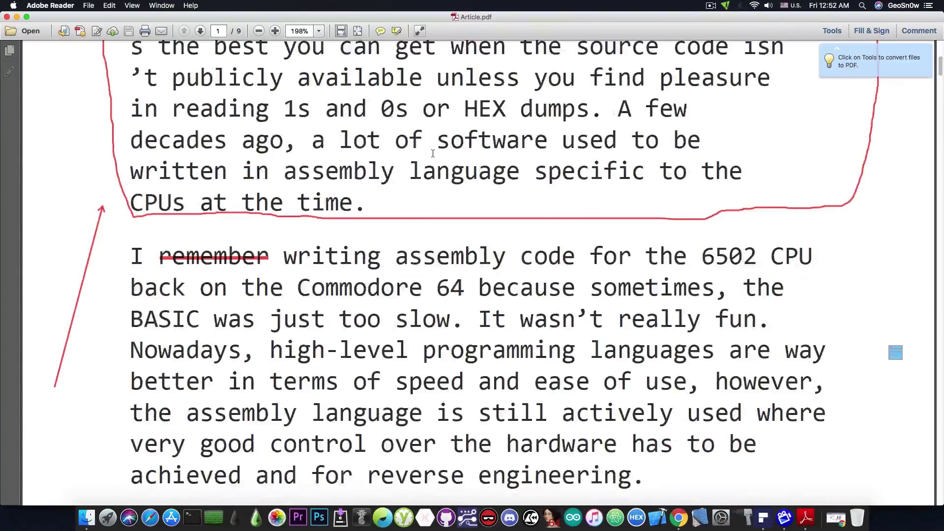
scroll(433, 154, "down", 10)
scroll(639, 246, "up", 15)
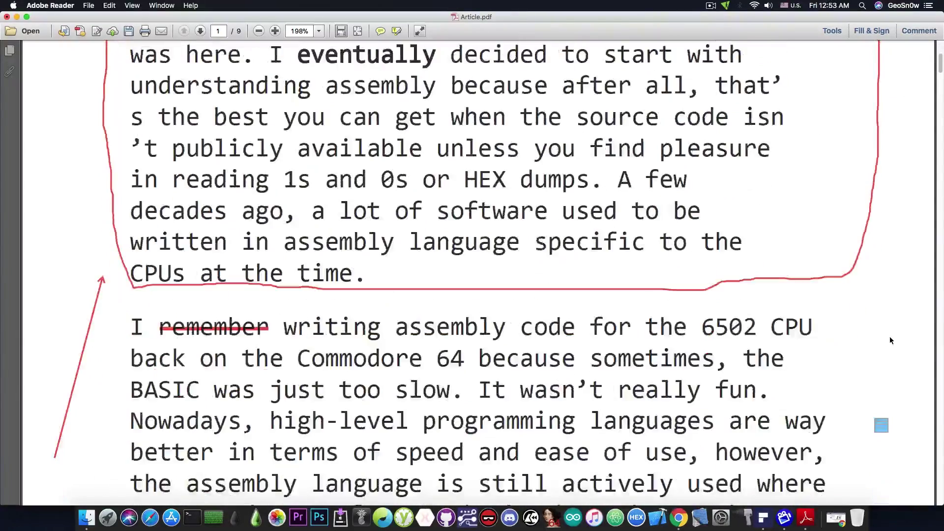
mouse_move(881, 432)
scroll(880, 428, "down", 15)
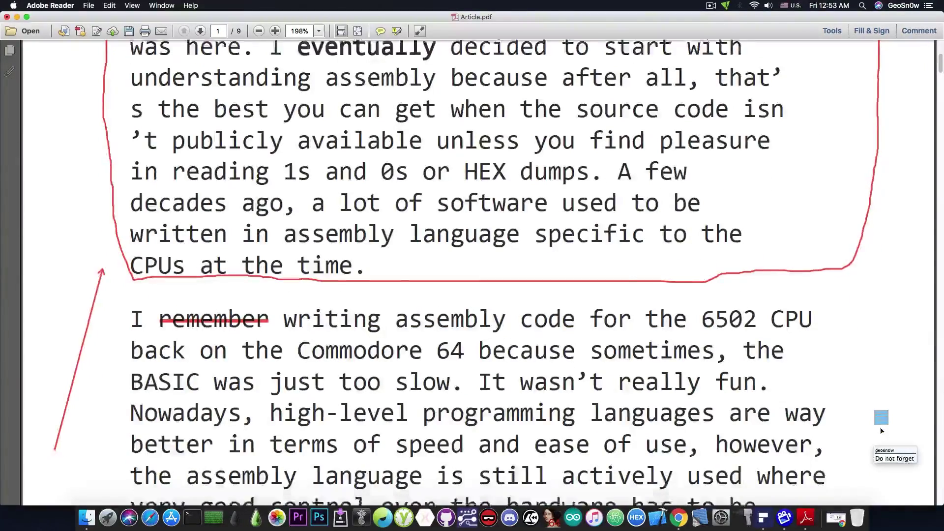
scroll(864, 420, "down", 20)
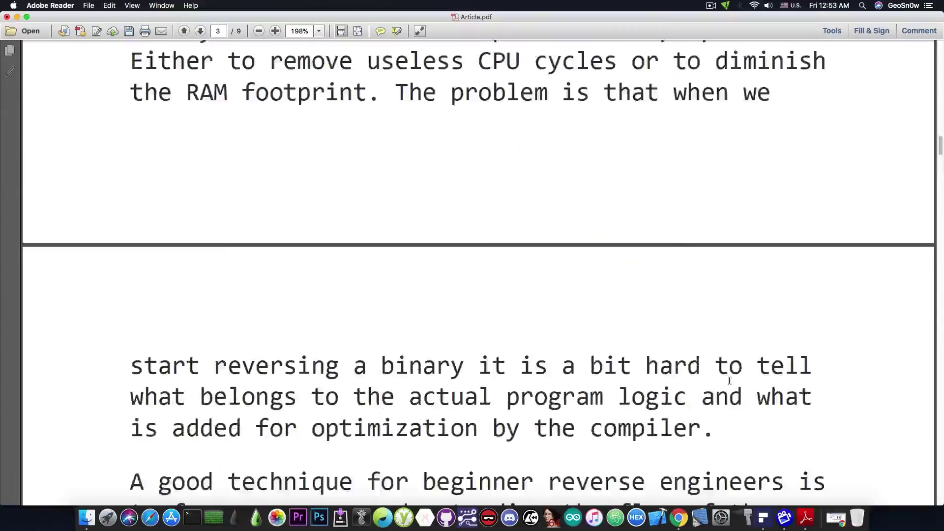
scroll(717, 382, "down", 20)
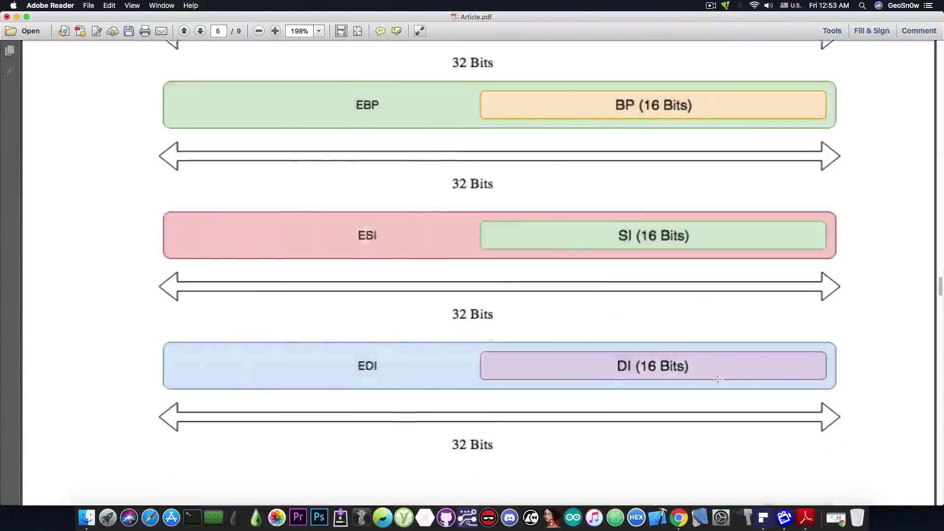
scroll(717, 379, "down", 20)
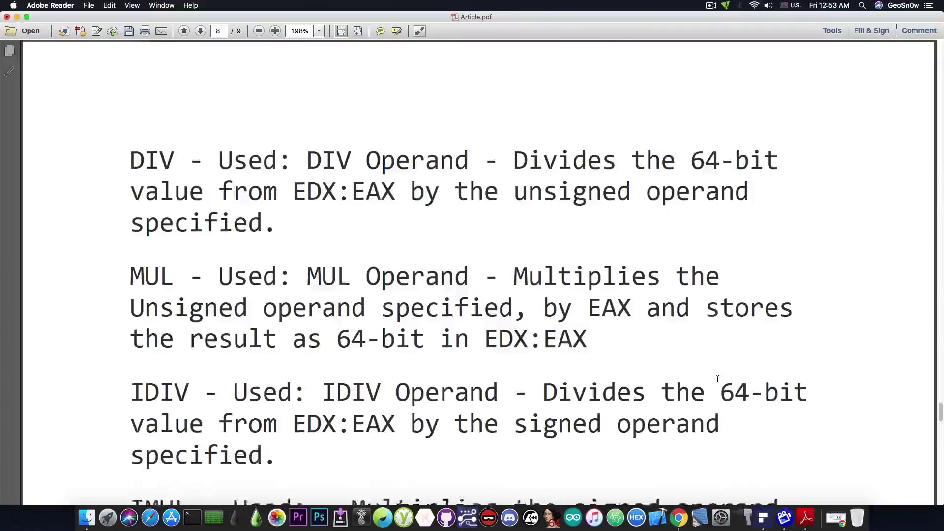
scroll(717, 382, "down", 5)
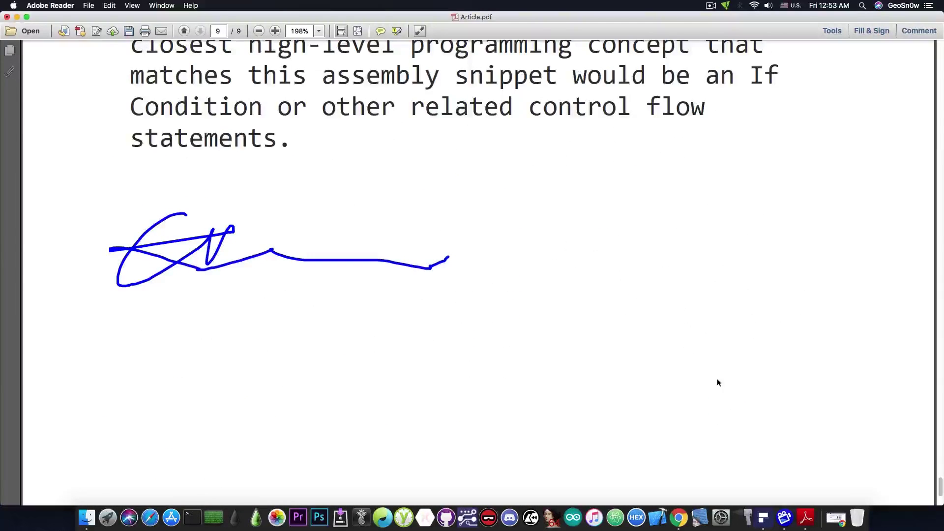
left_click(7, 18)
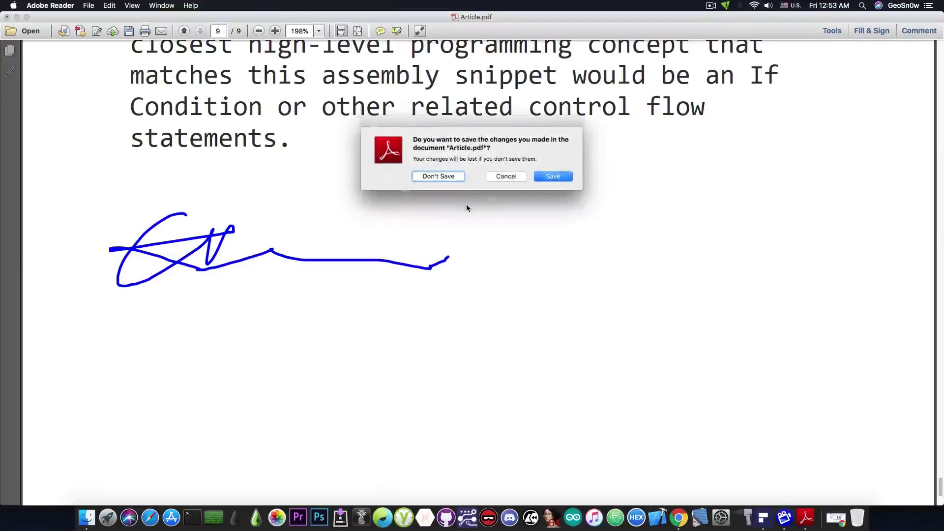
left_click(447, 179)
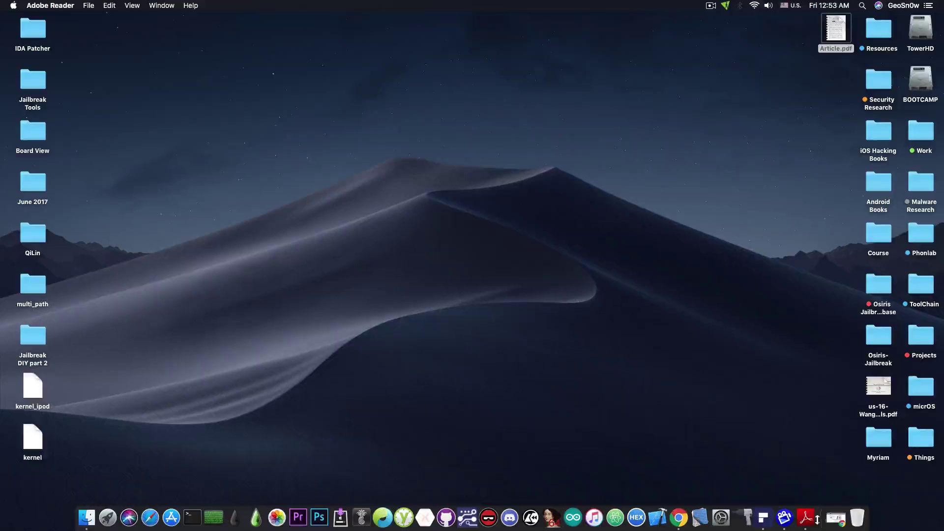
Step: Quit Adobe Reader, browse the PDFelement templates page in Chrome, then minimize Chrome
right_click(809, 517)
left_click(812, 486)
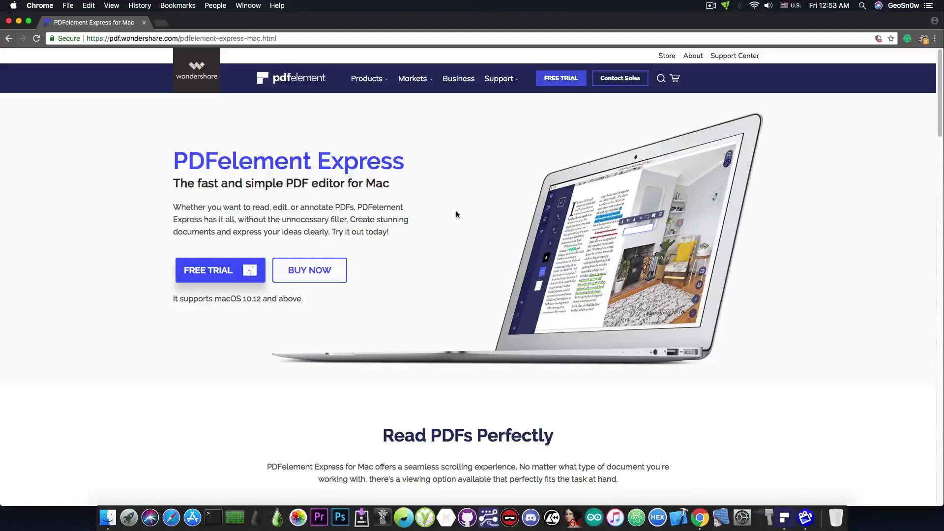
mouse_move(367, 78)
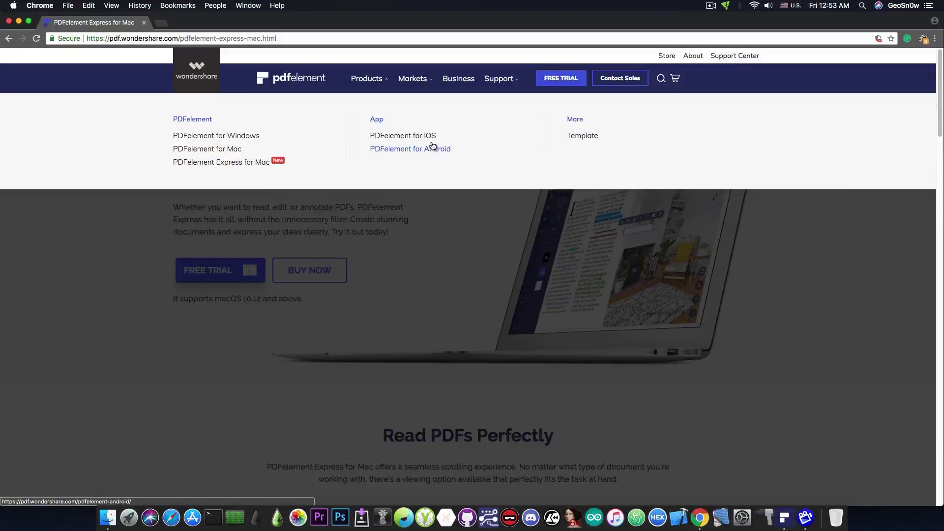
left_click(582, 138)
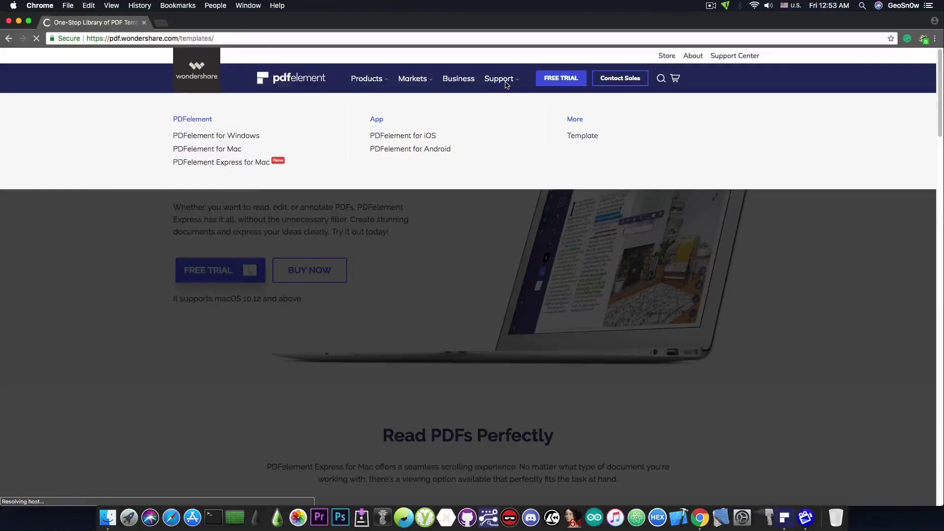
scroll(505, 164, "down", 1)
scroll(506, 162, "down", 15)
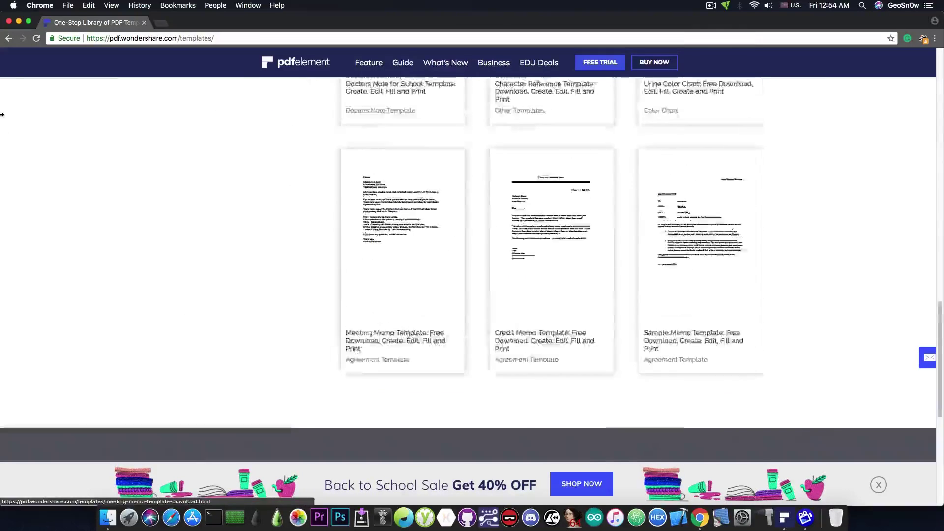
scroll(484, 166, "up", 20)
left_click(18, 21)
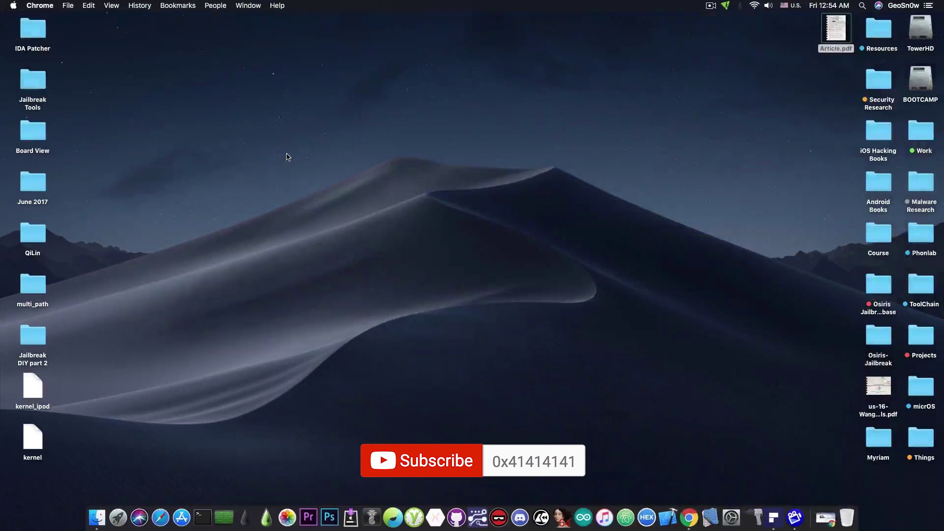